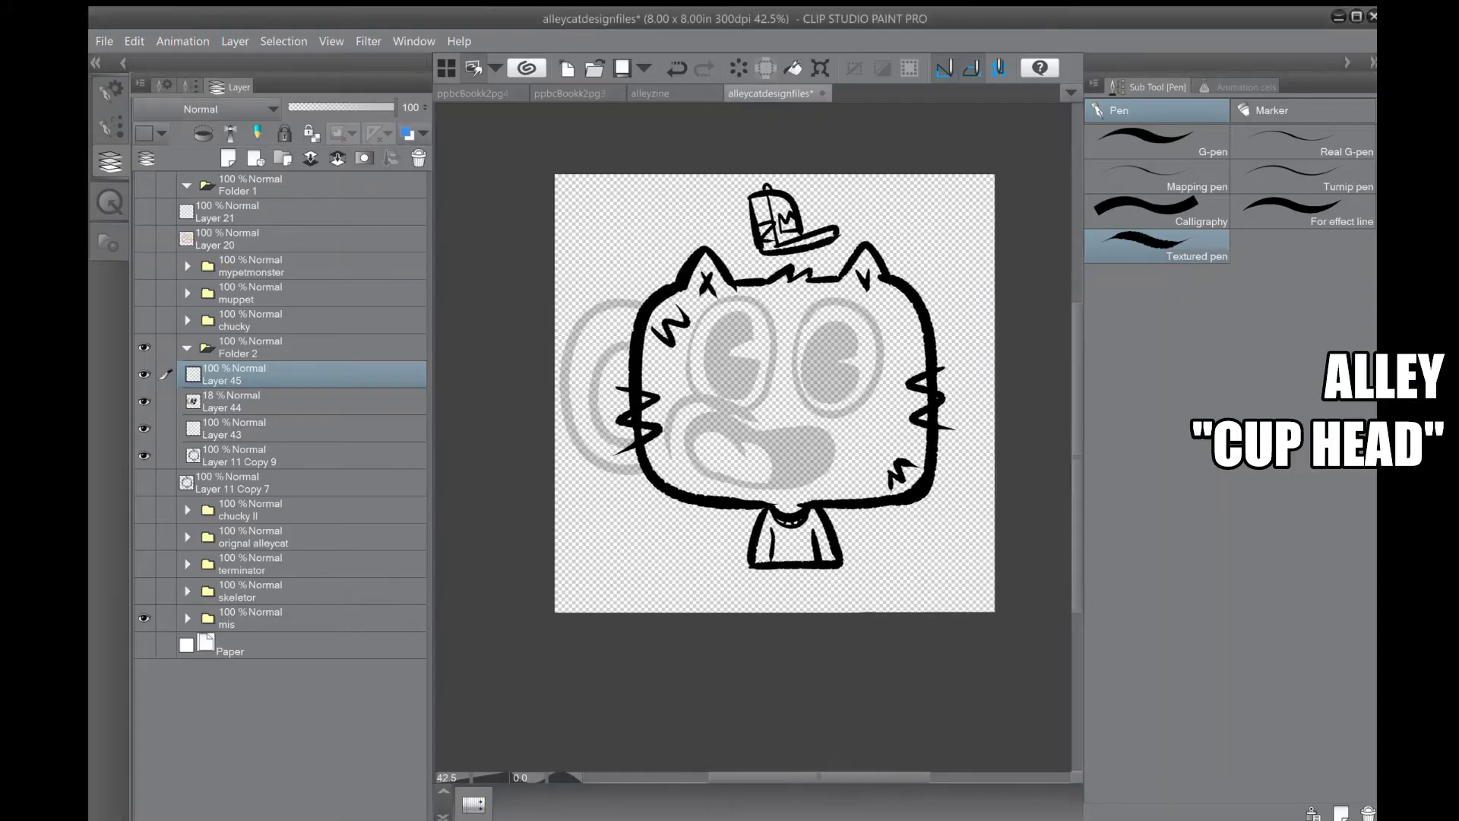
- Ink the cat's left eye and cheek line, and fill the eye solid black
mouse_move(787, 279)
left_mouse_down()
mouse_move(730, 394)
mouse_move(753, 394)
left_mouse_up()
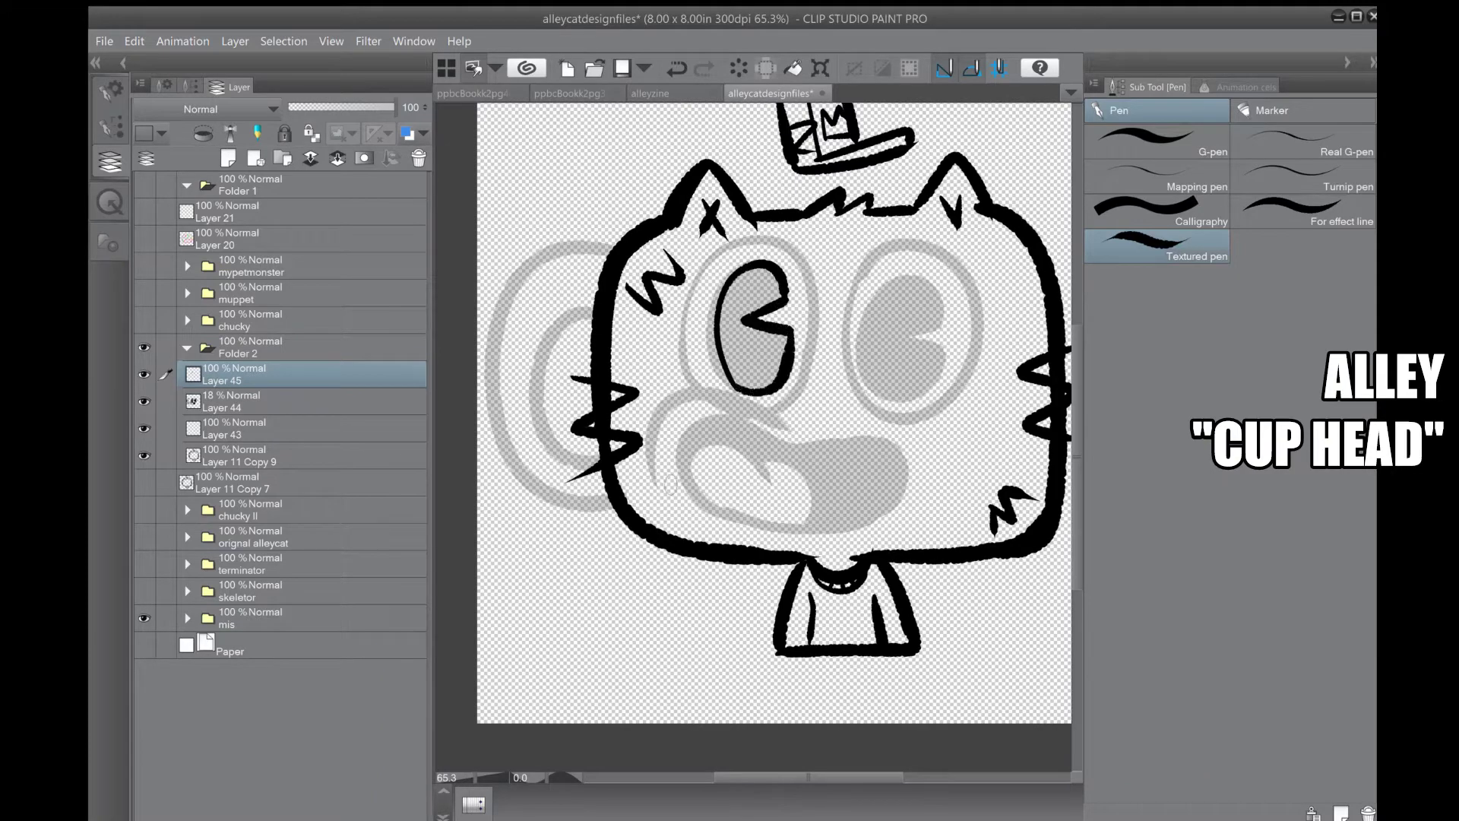
left_click_drag(644, 439, 782, 428)
key("g")
left_click(753, 331)
key("p")
- Ink the mouth outline with fang and tongue, then the right eye filled black
mouse_move(581, 479)
left_mouse_down()
mouse_move(798, 502)
mouse_move(786, 547)
mouse_move(718, 548)
left_mouse_up()
key("g")
key("p")
left_click_drag(799, 286, 787, 422)
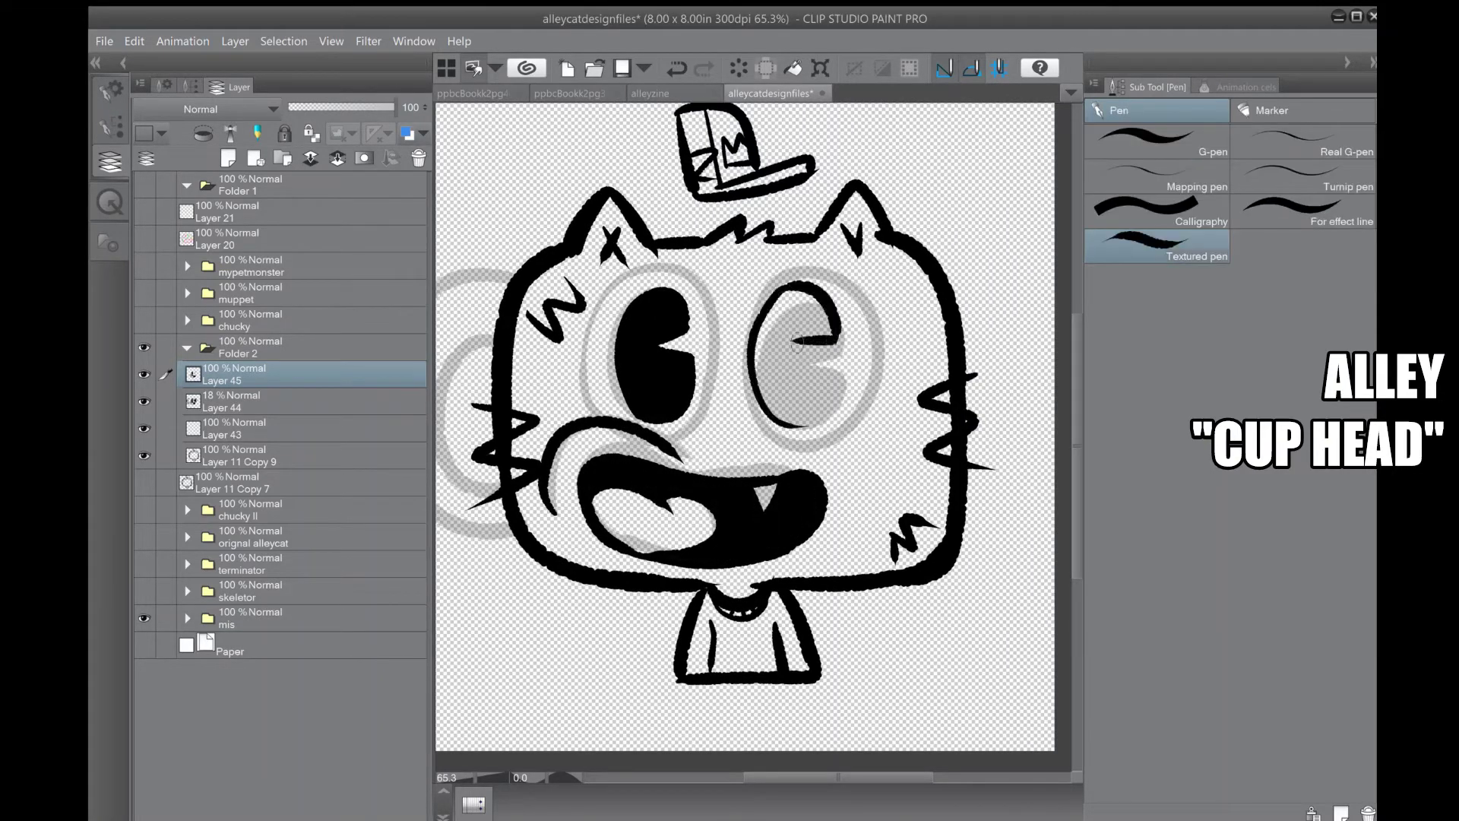
key("g")
left_click(799, 353)
- Ink the cup handle outline and hide the grey sketch layer
key("ctrl+minus")
key("p")
mouse_move(684, 284)
left_mouse_down()
mouse_move(598, 311)
mouse_move(684, 494)
left_mouse_up()
mouse_move(667, 339)
left_mouse_down()
mouse_move(616, 382)
mouse_move(676, 436)
left_mouse_up()
- On a new layer, thicken the ear's outer edge, then add a grey shading layer below
key("ctrl+shift+n")
left_click(144, 428)
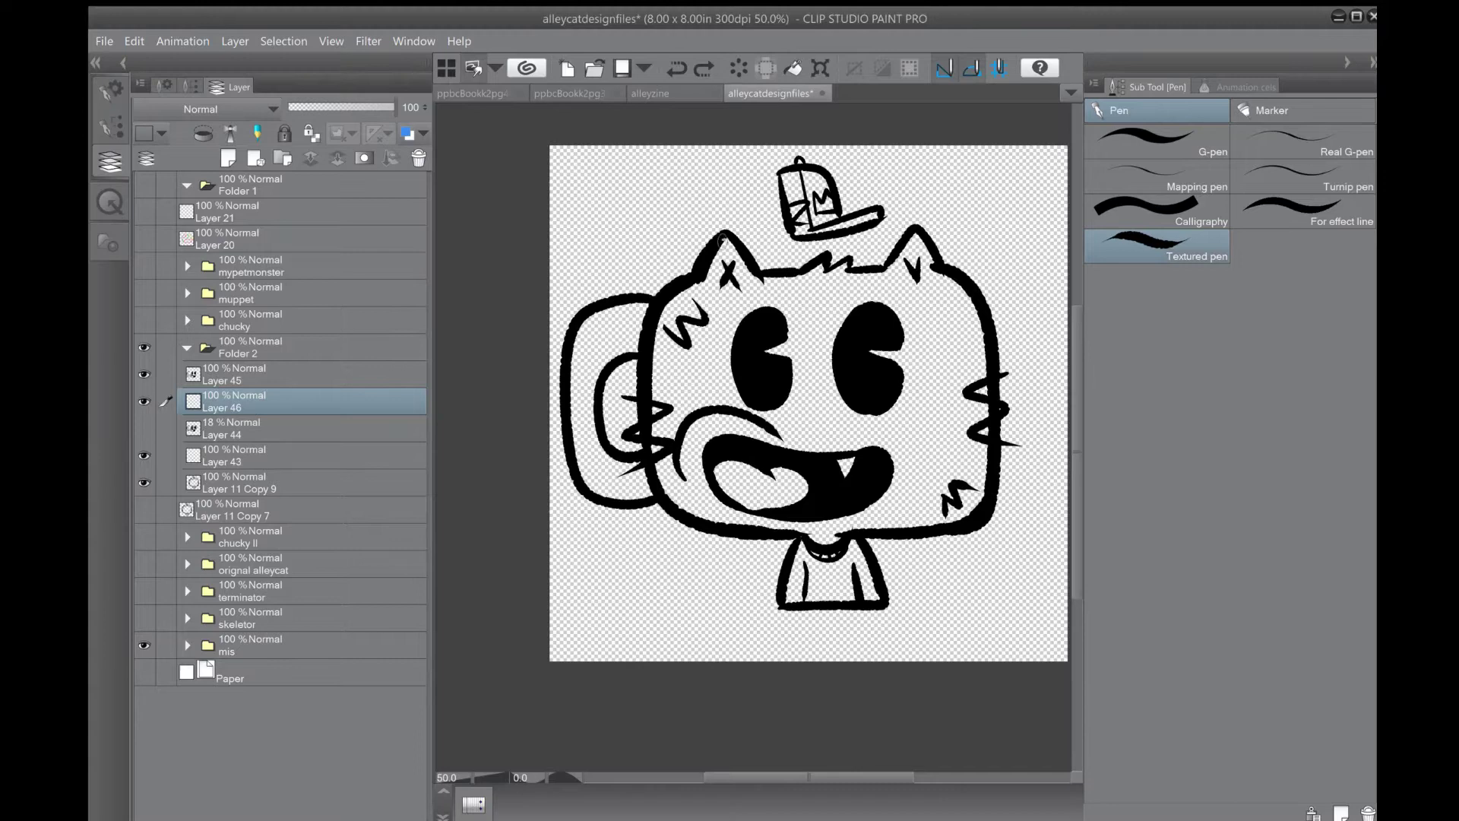
left_click_drag(721, 238, 703, 301)
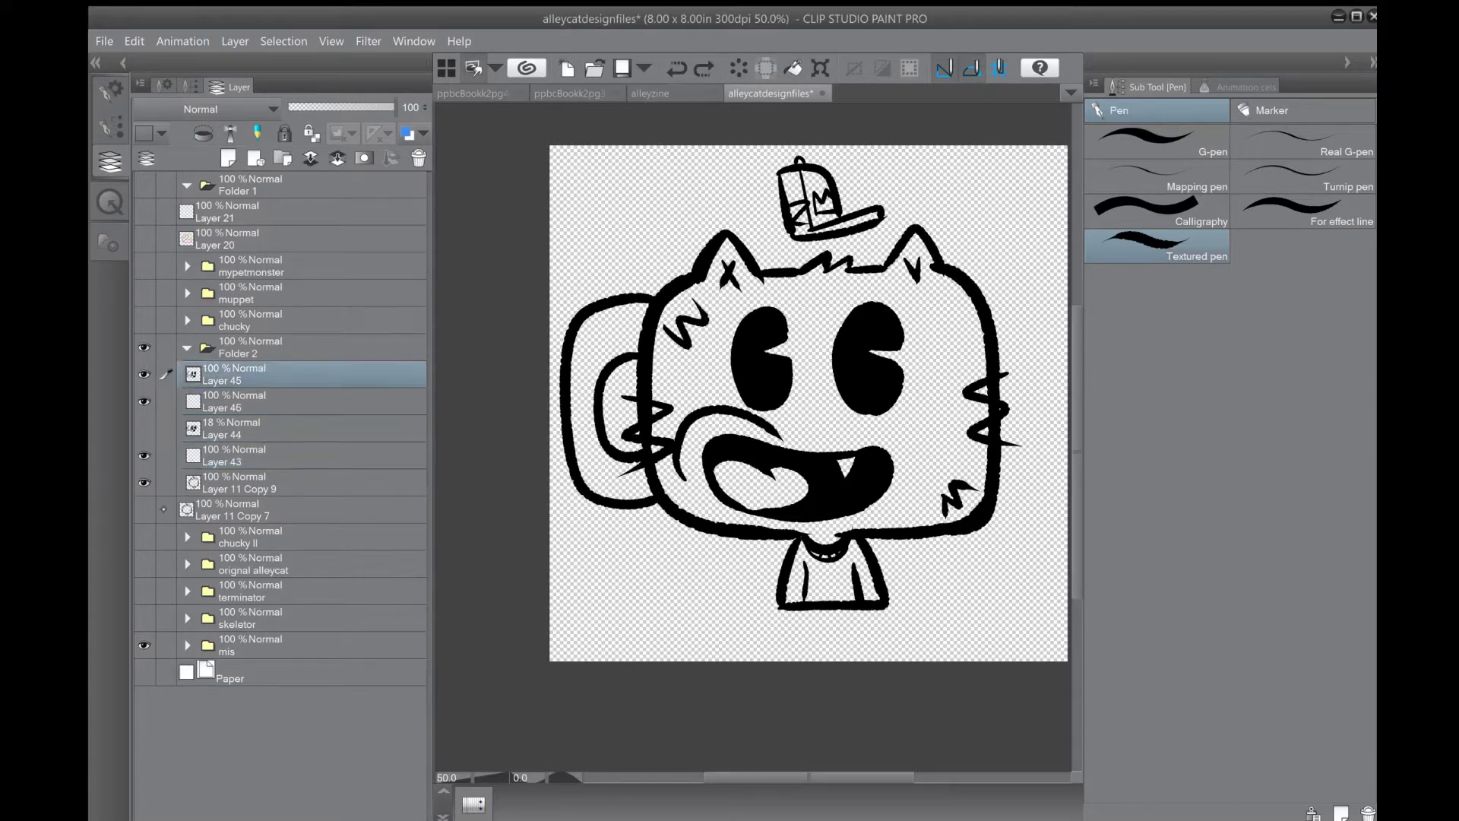
key("alt+bracketleft")
key("alt+bracketleft")
key("alt+bracketleft")
key("ctrl+shift+n")
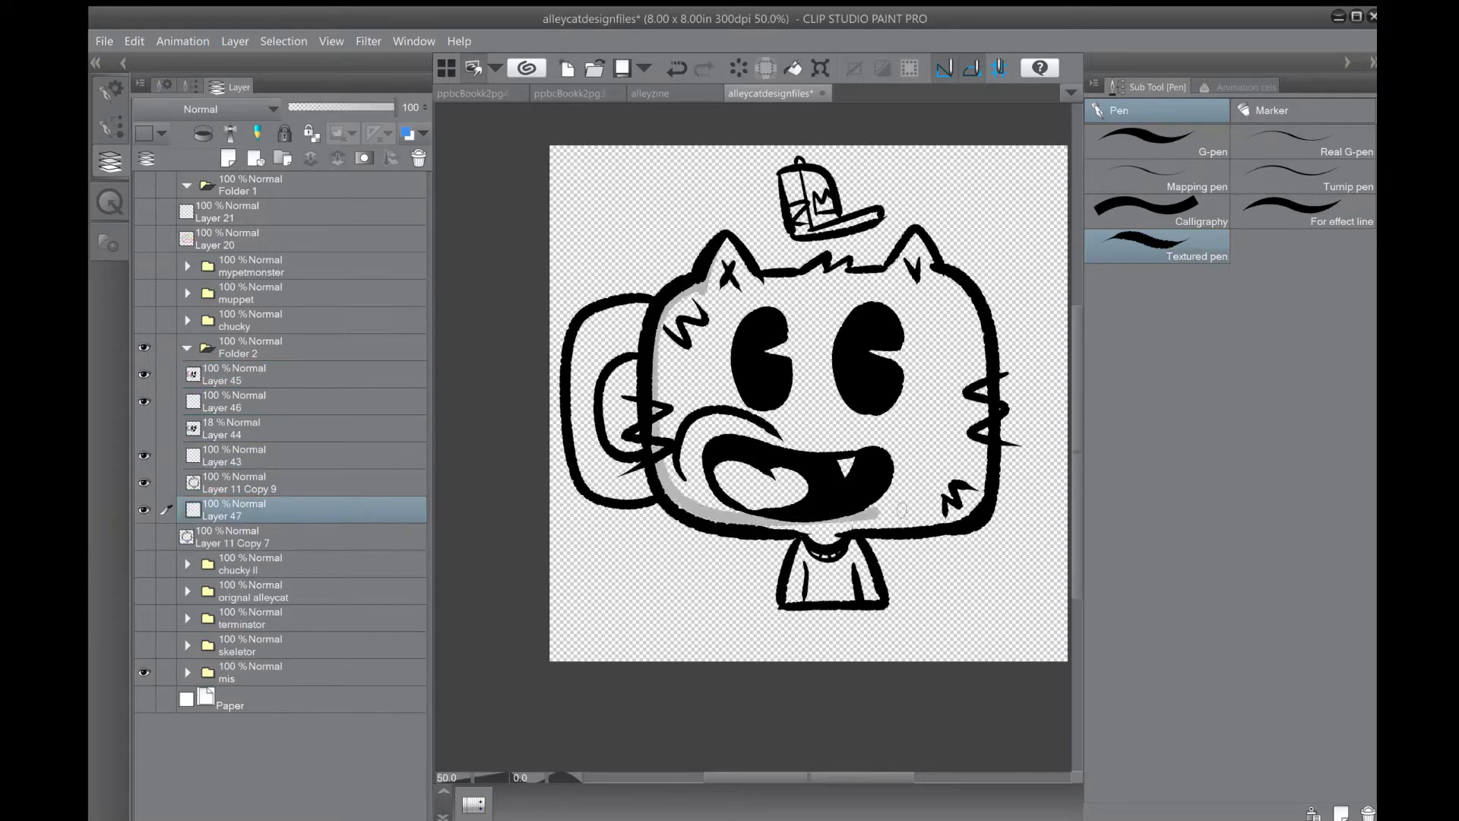
- Fill the cat's face grey and add white highlights on the head top, right ear and handle
key("g")
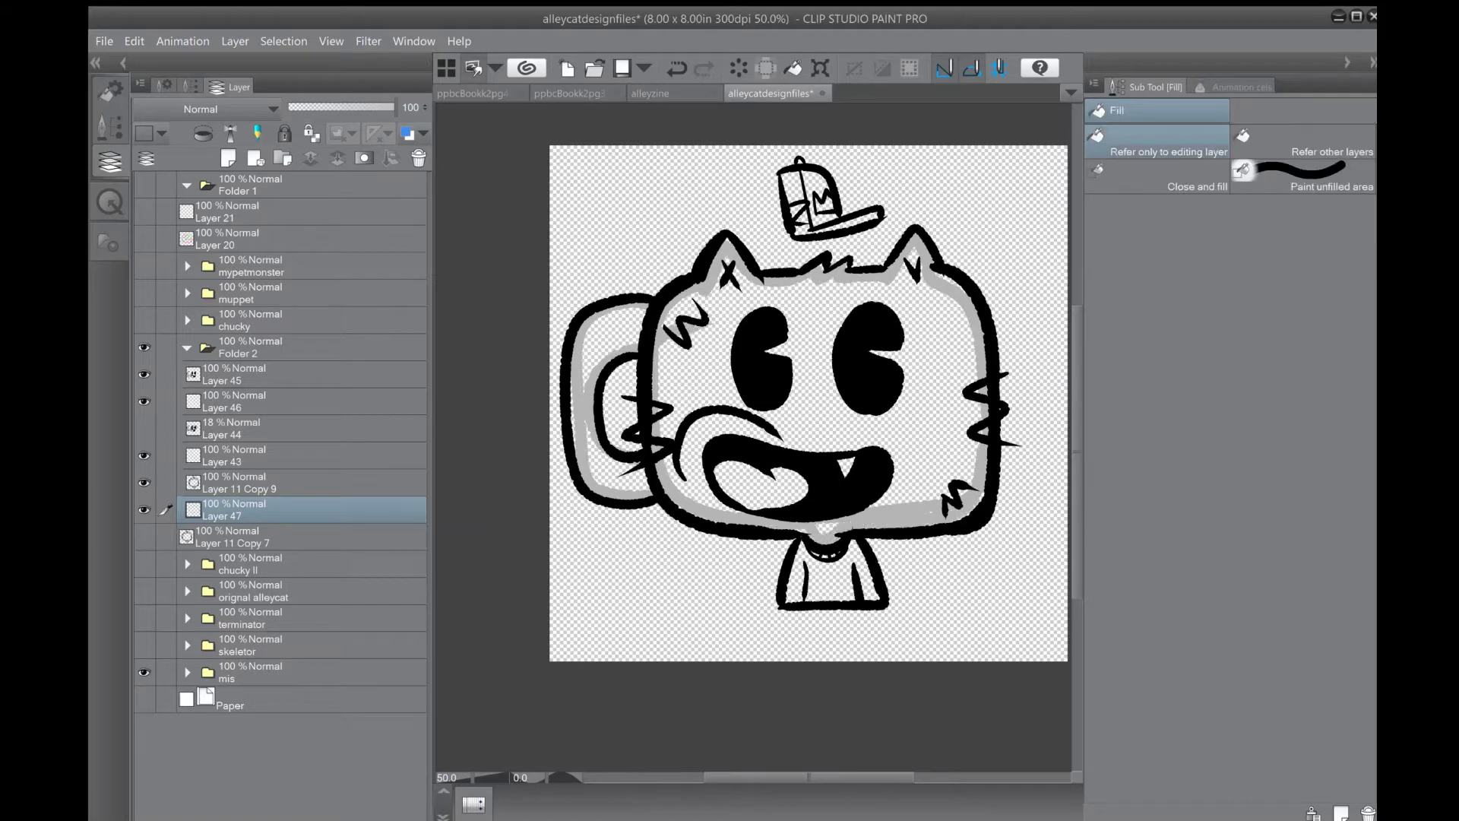
left_click(935, 377)
key("p")
left_click_drag(965, 335, 933, 395)
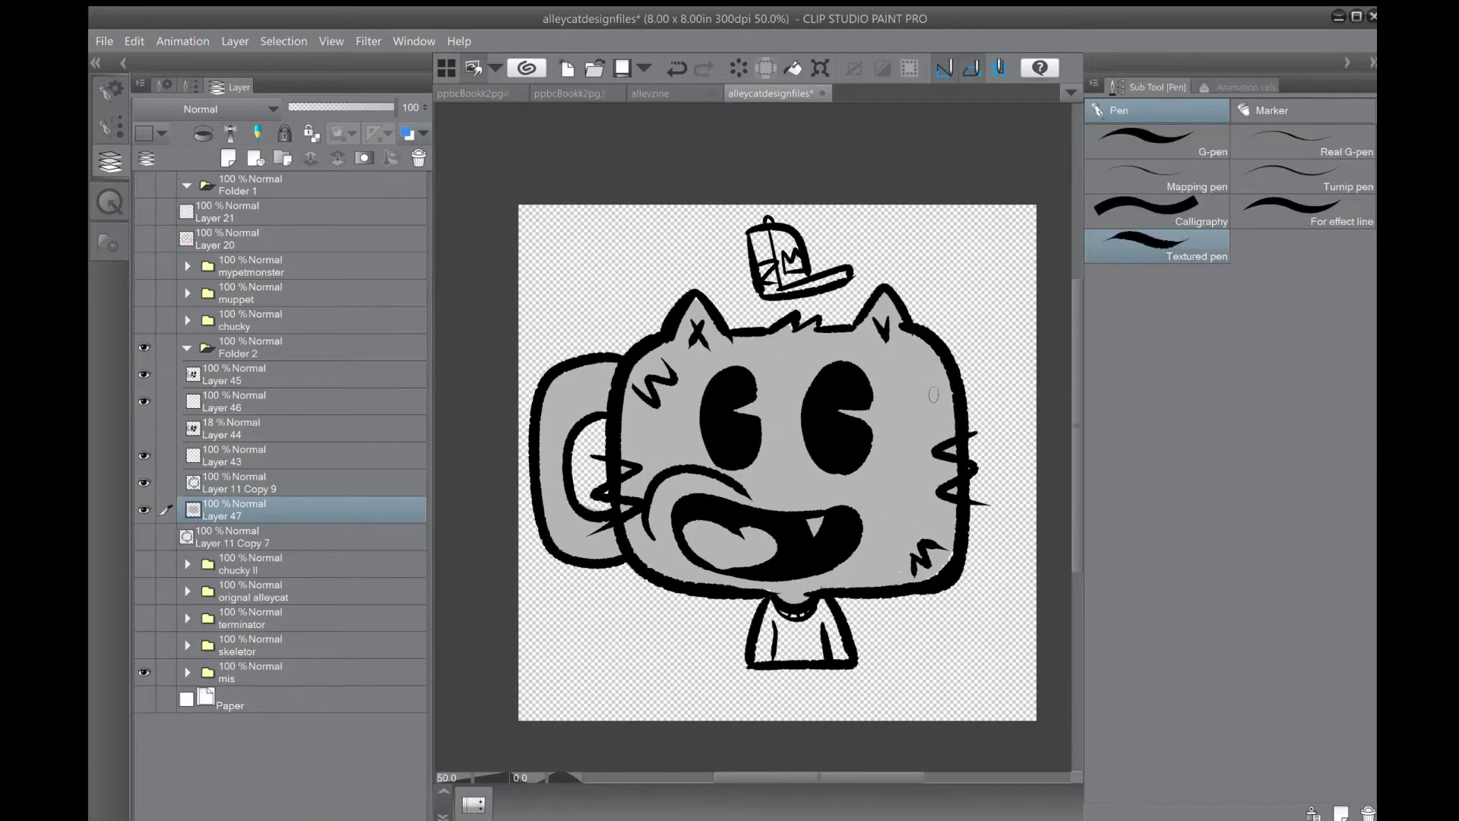
left_click_drag(737, 338, 814, 328)
left_click_drag(883, 299, 910, 335)
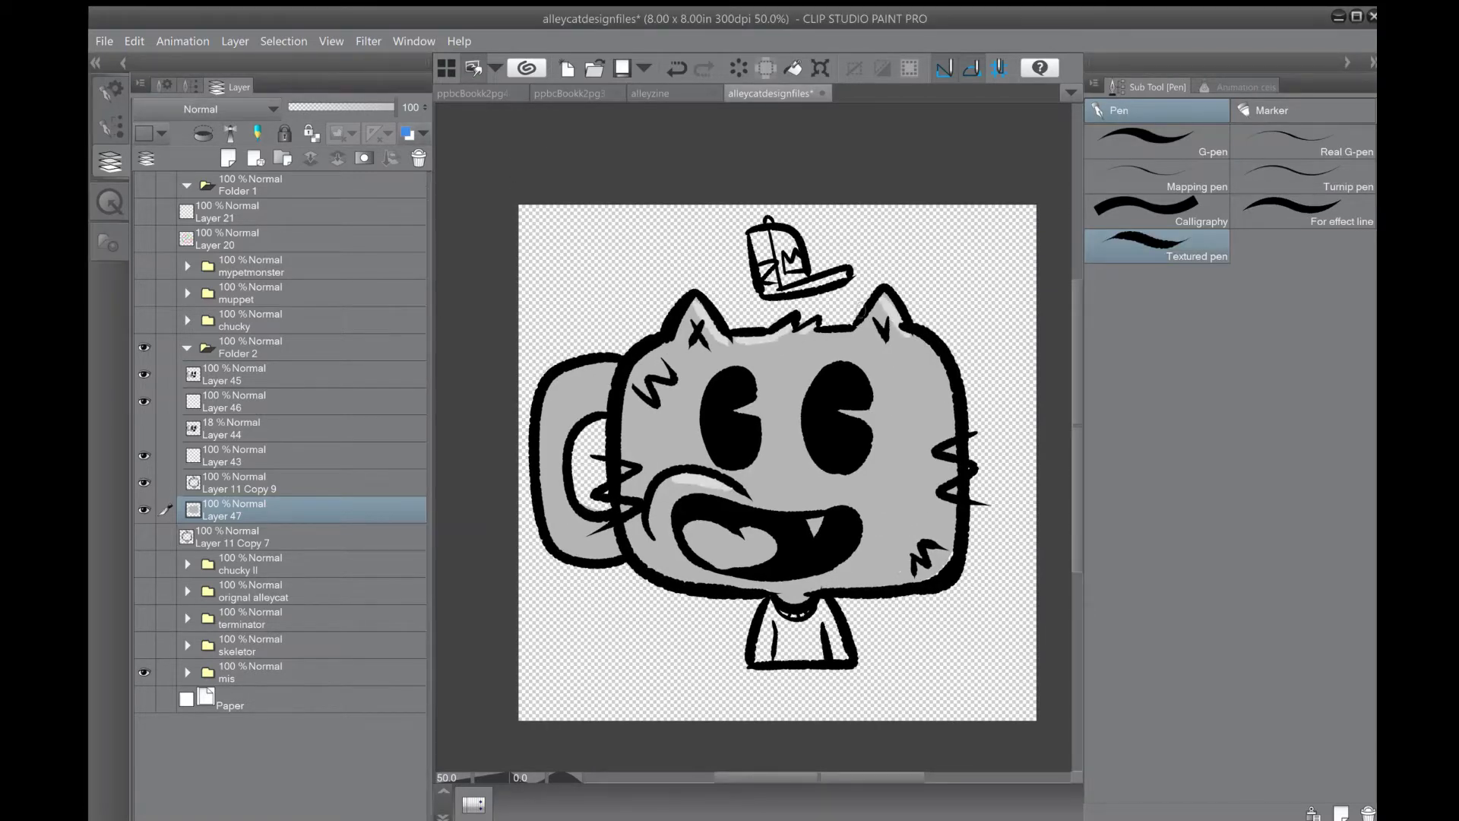
left_click_drag(558, 390, 613, 367)
scroll(771, 417, "down", 2)
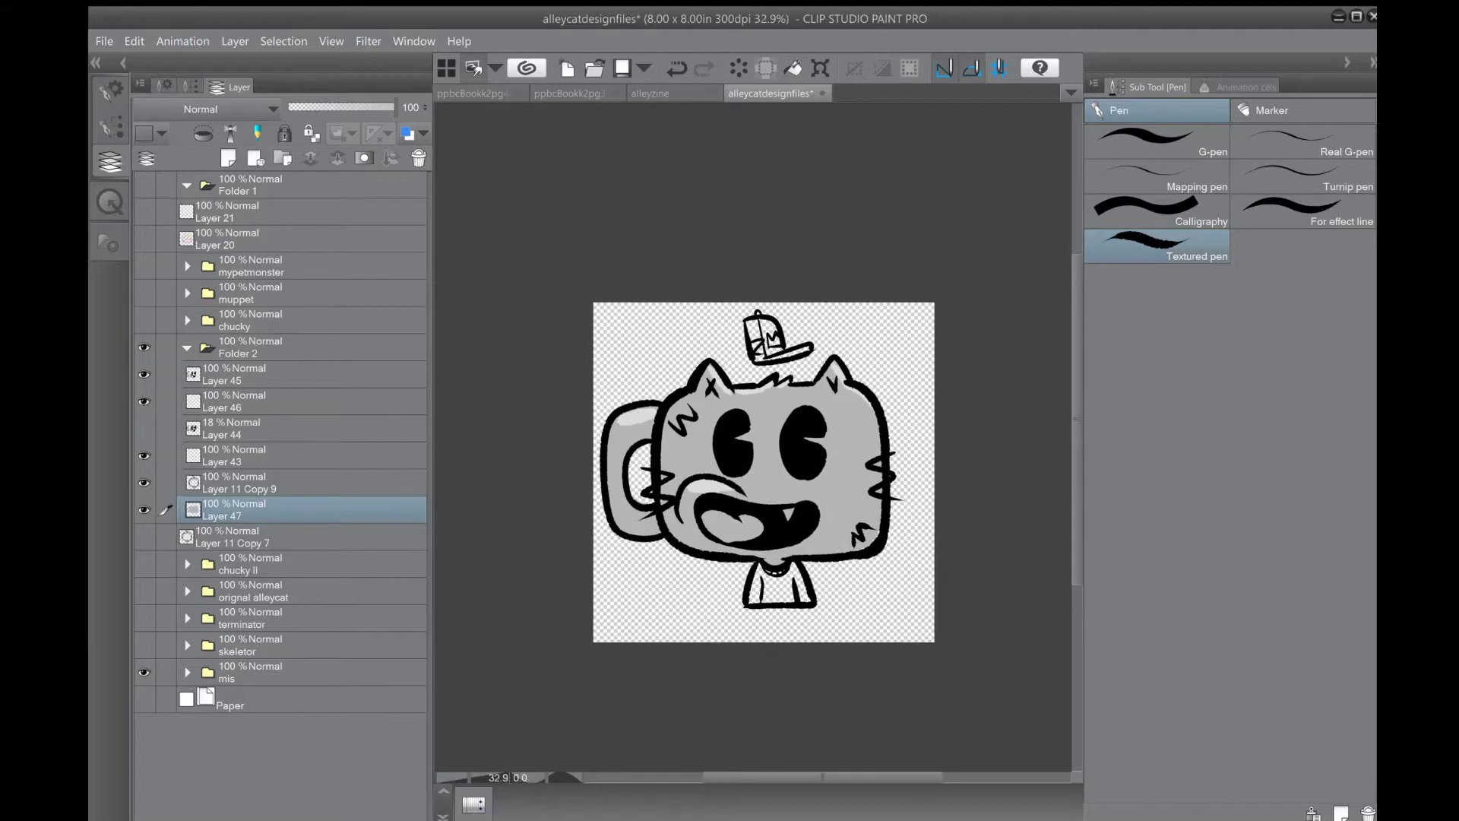
- Colour the tongue red, shade the cap's front panel grey and paint the shirt dark grey
left_click_drag(708, 517, 765, 587)
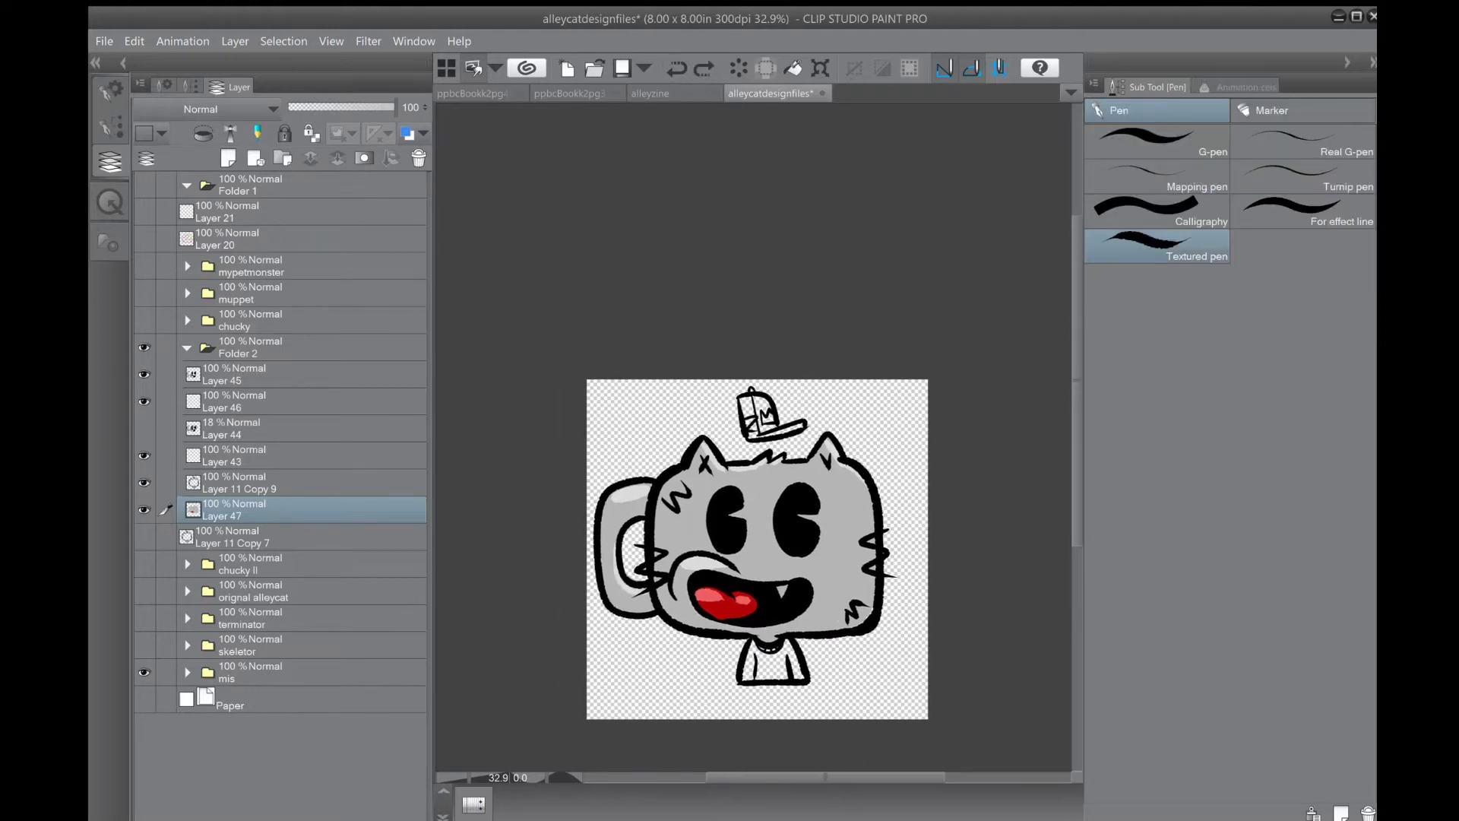
scroll(757, 548, "up", 2)
scroll(757, 548, "up", 1)
scroll(758, 548, "down", 1)
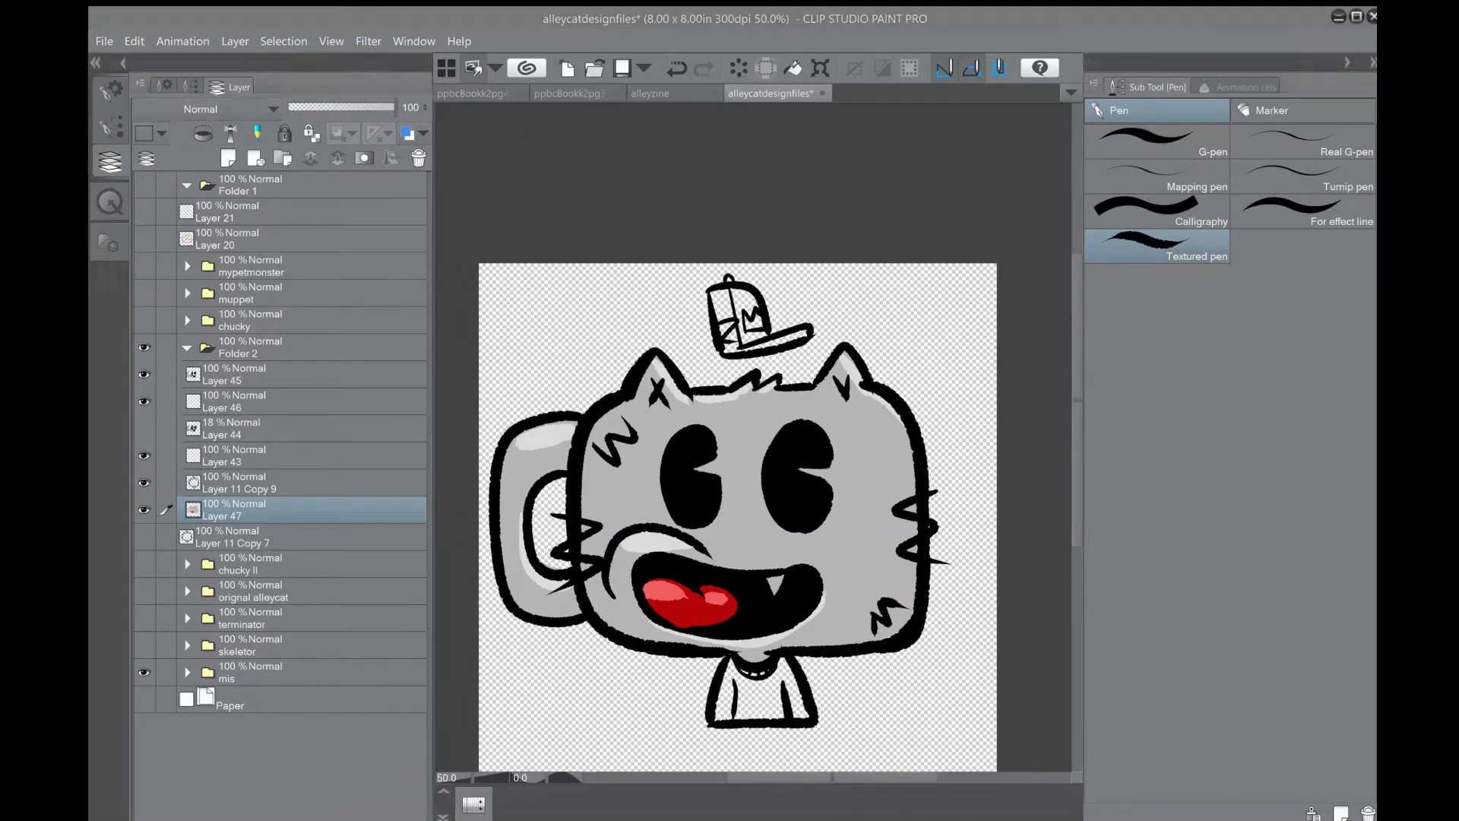
left_click_drag(721, 330, 746, 299)
left_click_drag(757, 548, 748, 515)
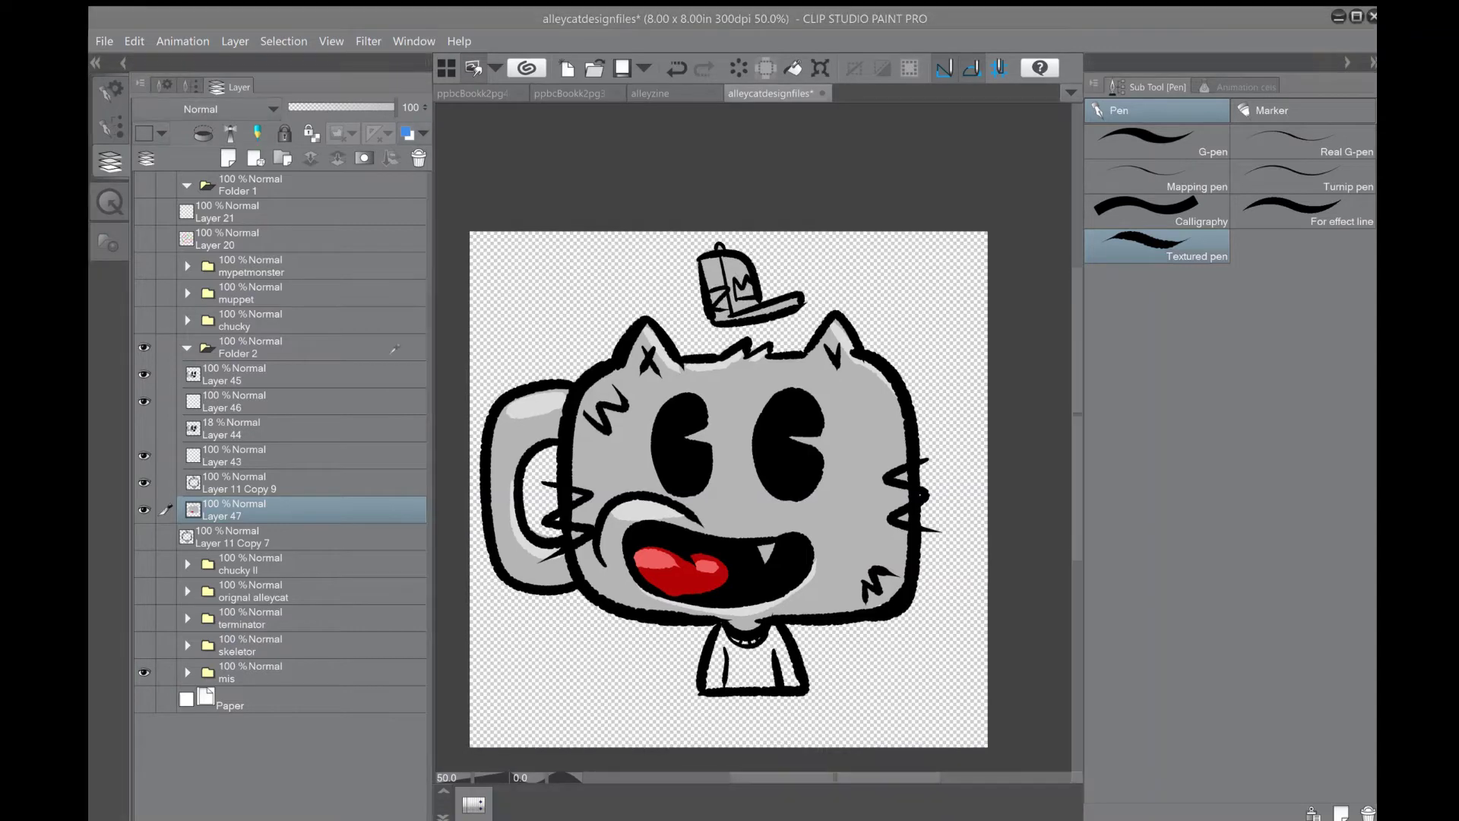
mouse_move(713, 679)
left_mouse_down()
mouse_move(759, 638)
mouse_move(776, 650)
left_mouse_up()
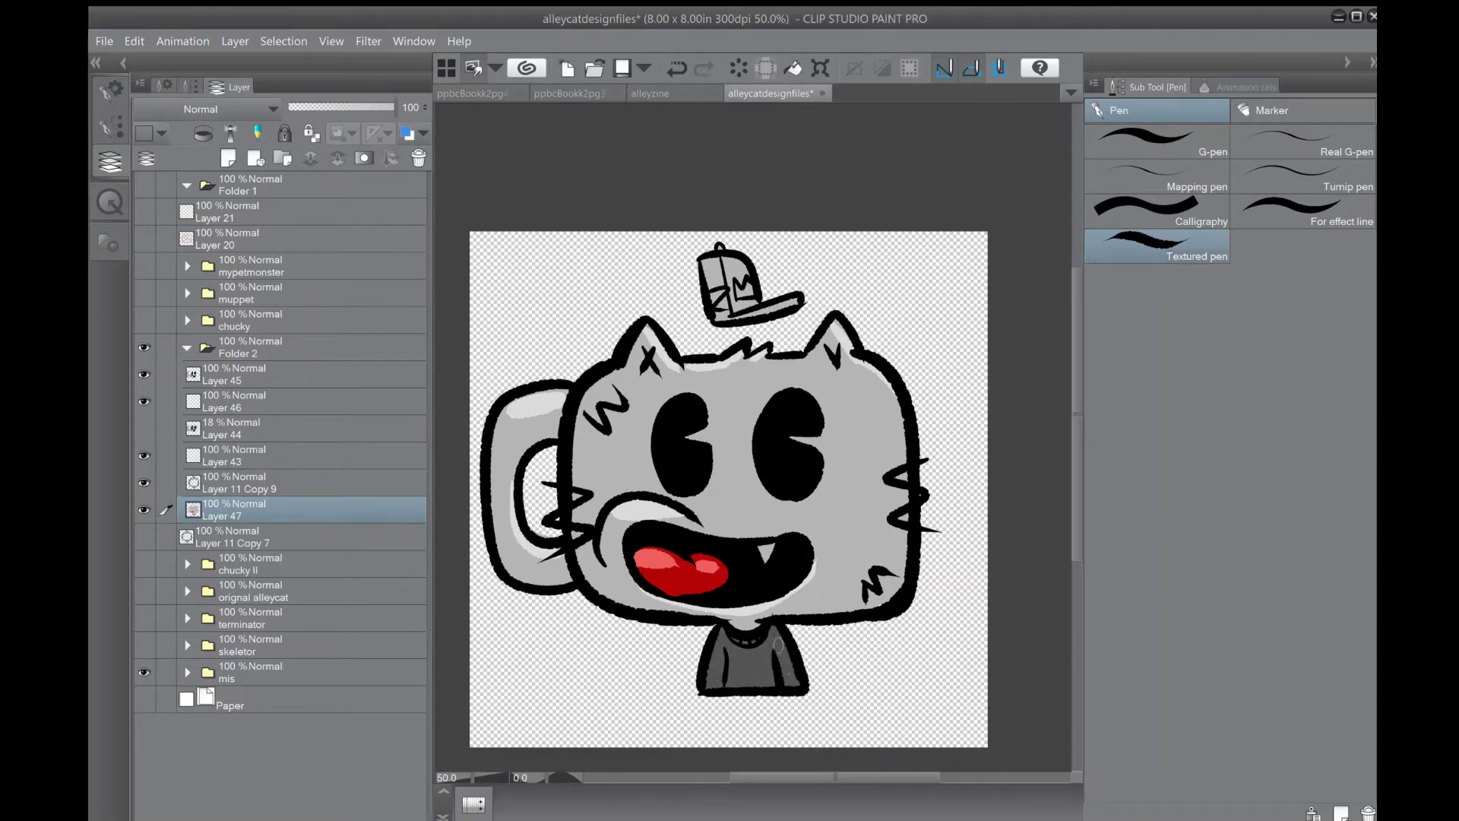
mouse_move(753, 513)
left_mouse_down()
mouse_move(775, 519)
mouse_move(770, 467)
left_mouse_up()
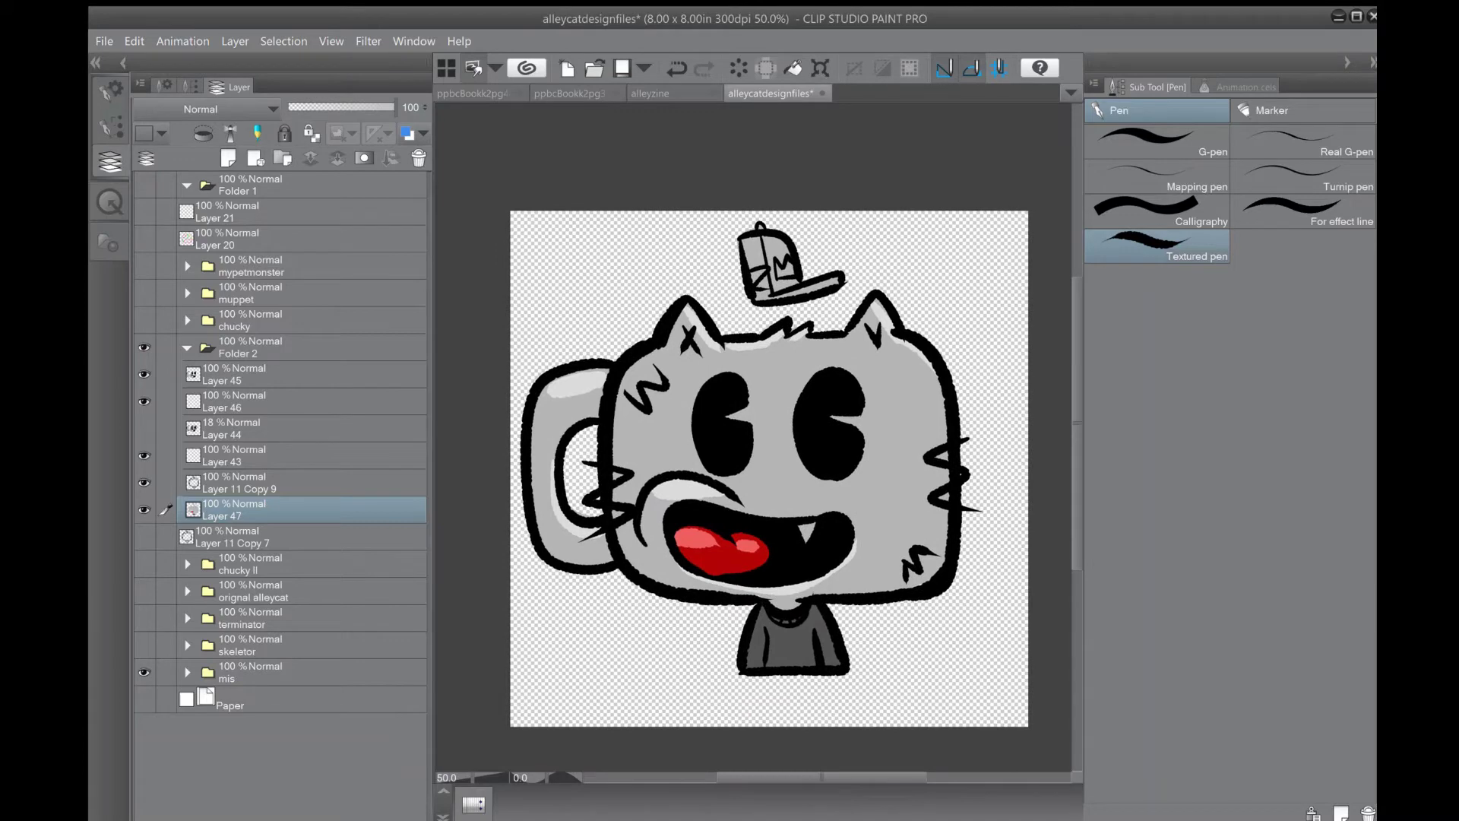
left_click_drag(775, 256, 831, 231)
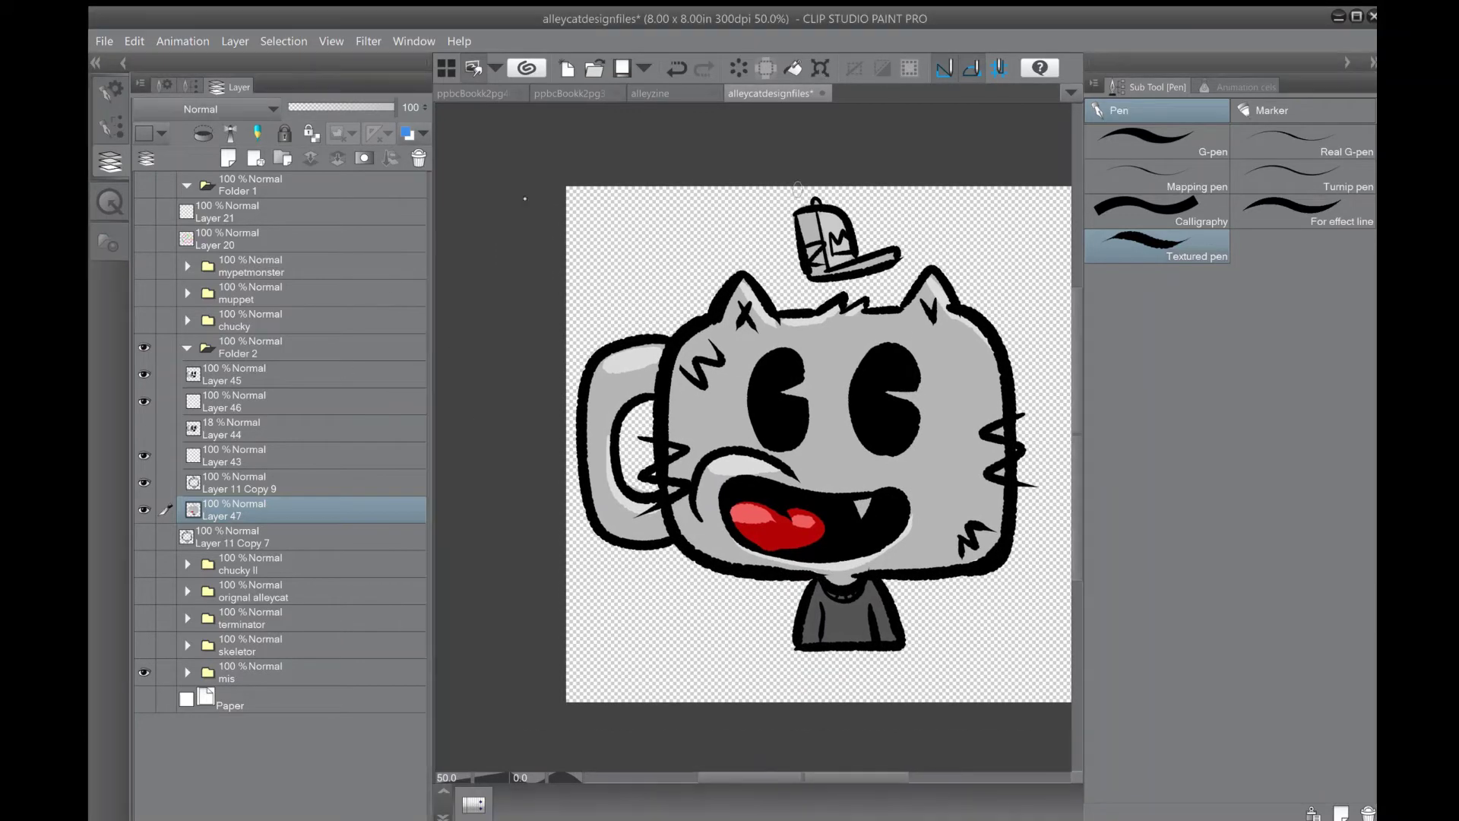
mouse_move(818, 444)
left_mouse_down()
mouse_move(773, 461)
mouse_move(805, 432)
mouse_move(756, 481)
left_mouse_up()
- On Layer 45, ink scratch marks on the right ear and strokes along the cat's side
left_click(251, 373)
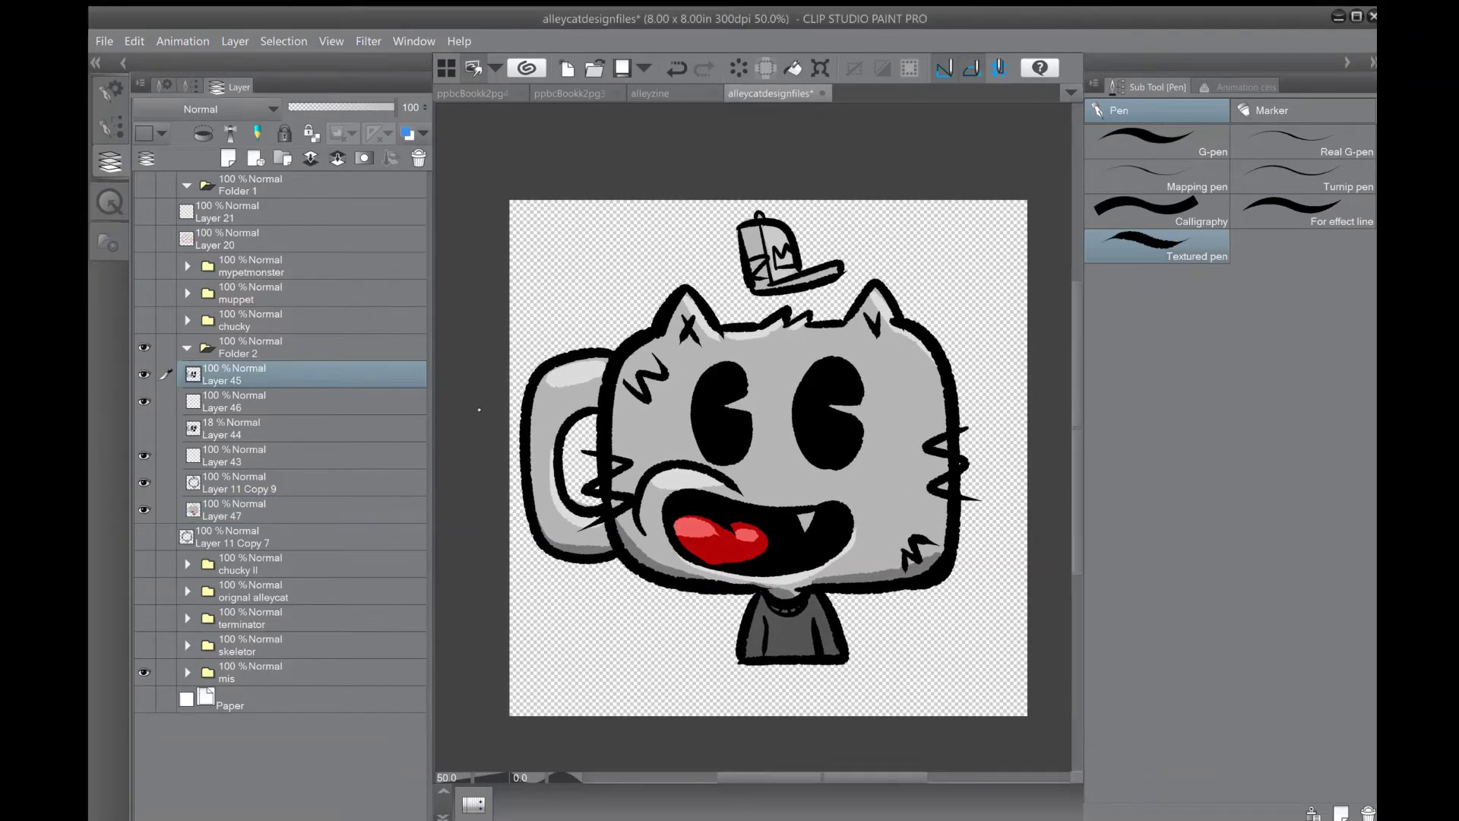
scroll(753, 456, "up", 3)
left_click_drag(810, 330, 735, 396)
left_click_drag(755, 324, 762, 339)
left_click_drag(798, 380, 805, 391)
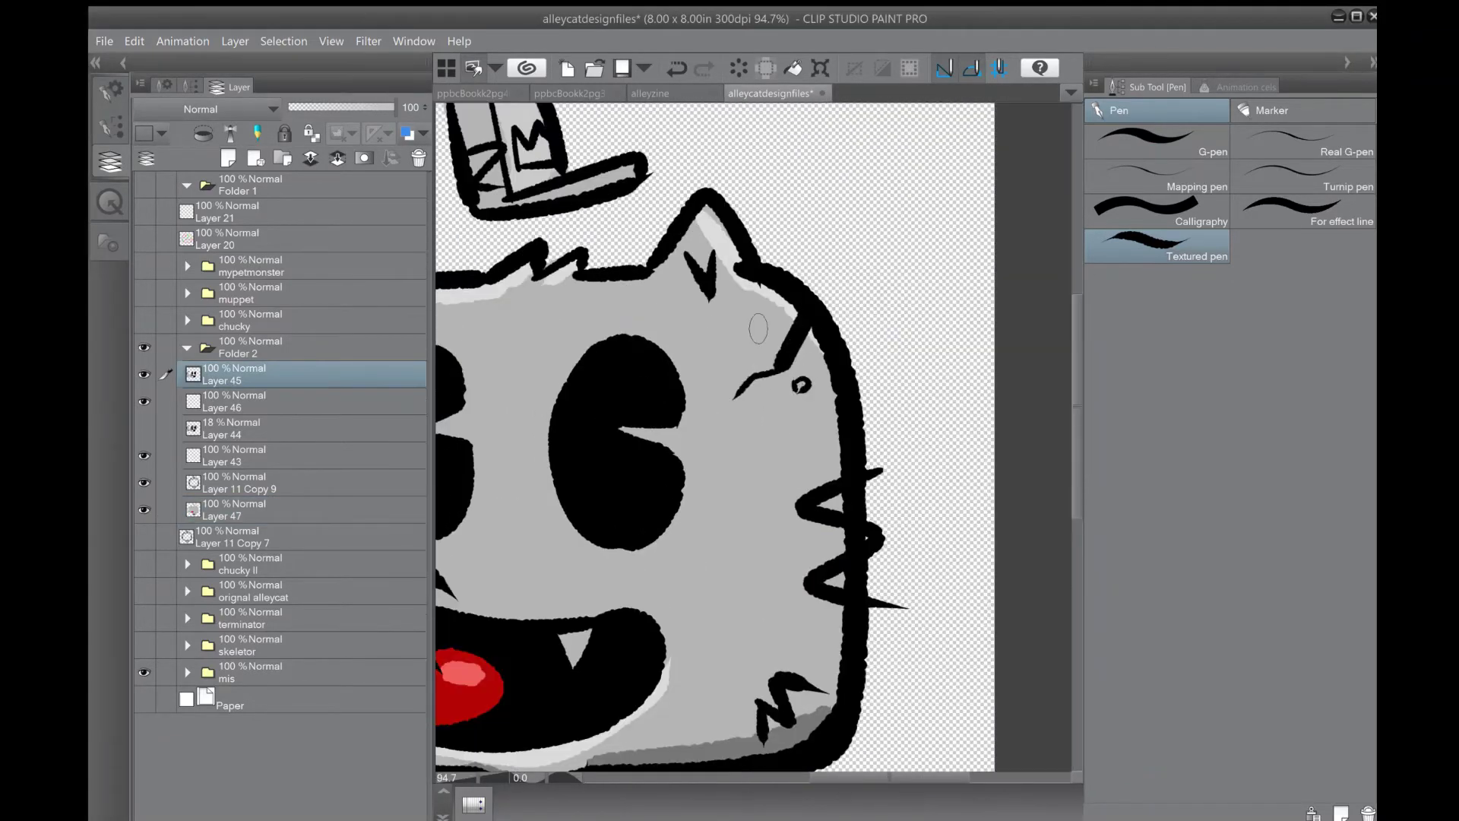
left_click_drag(864, 285, 901, 285)
scroll(715, 434, "down", 3)
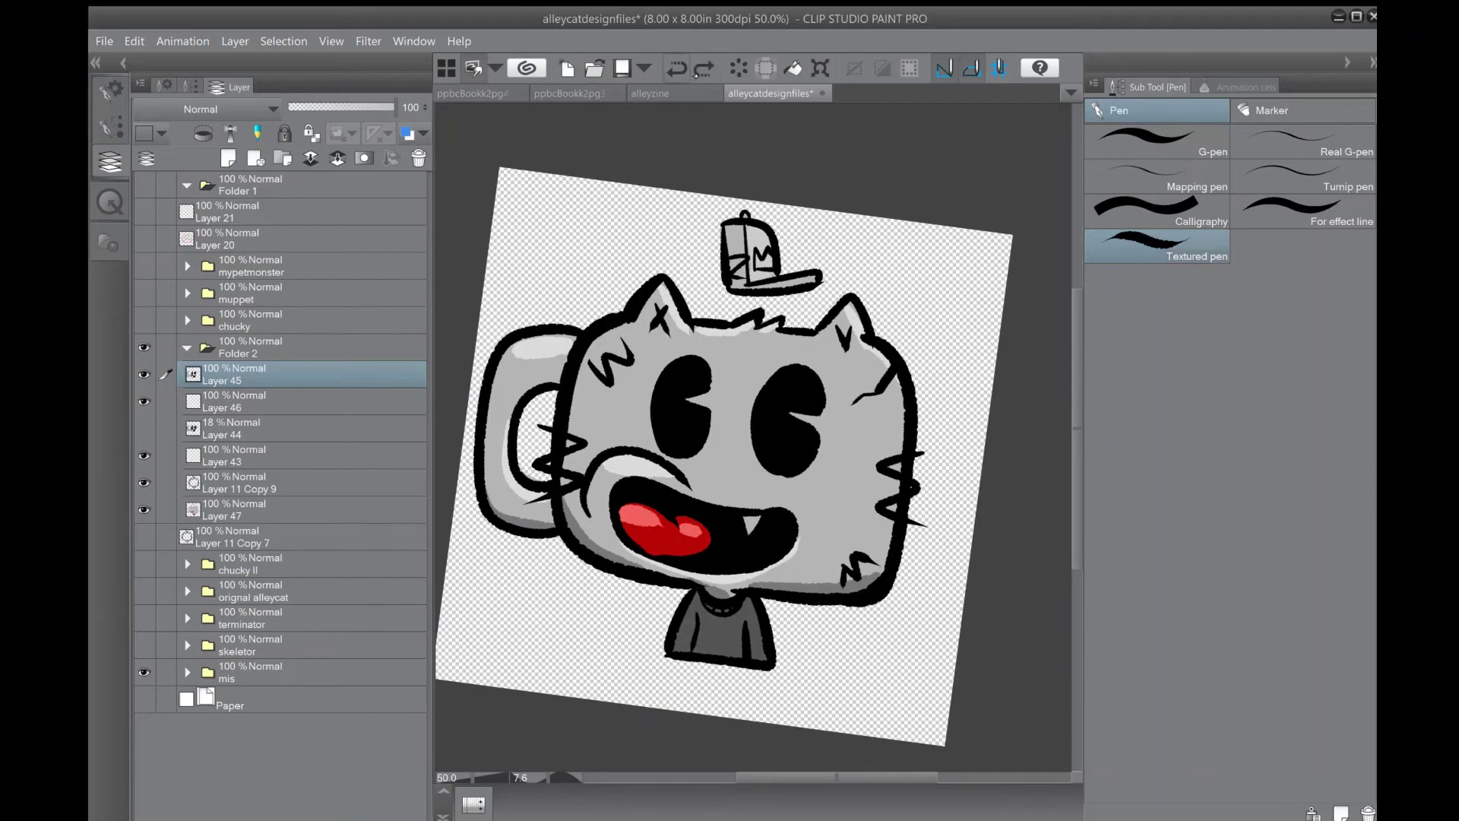
- Erase stray ink around the face, alternating between the Eraser and the Pen
left_click_drag(685, 477, 707, 484)
key("e")
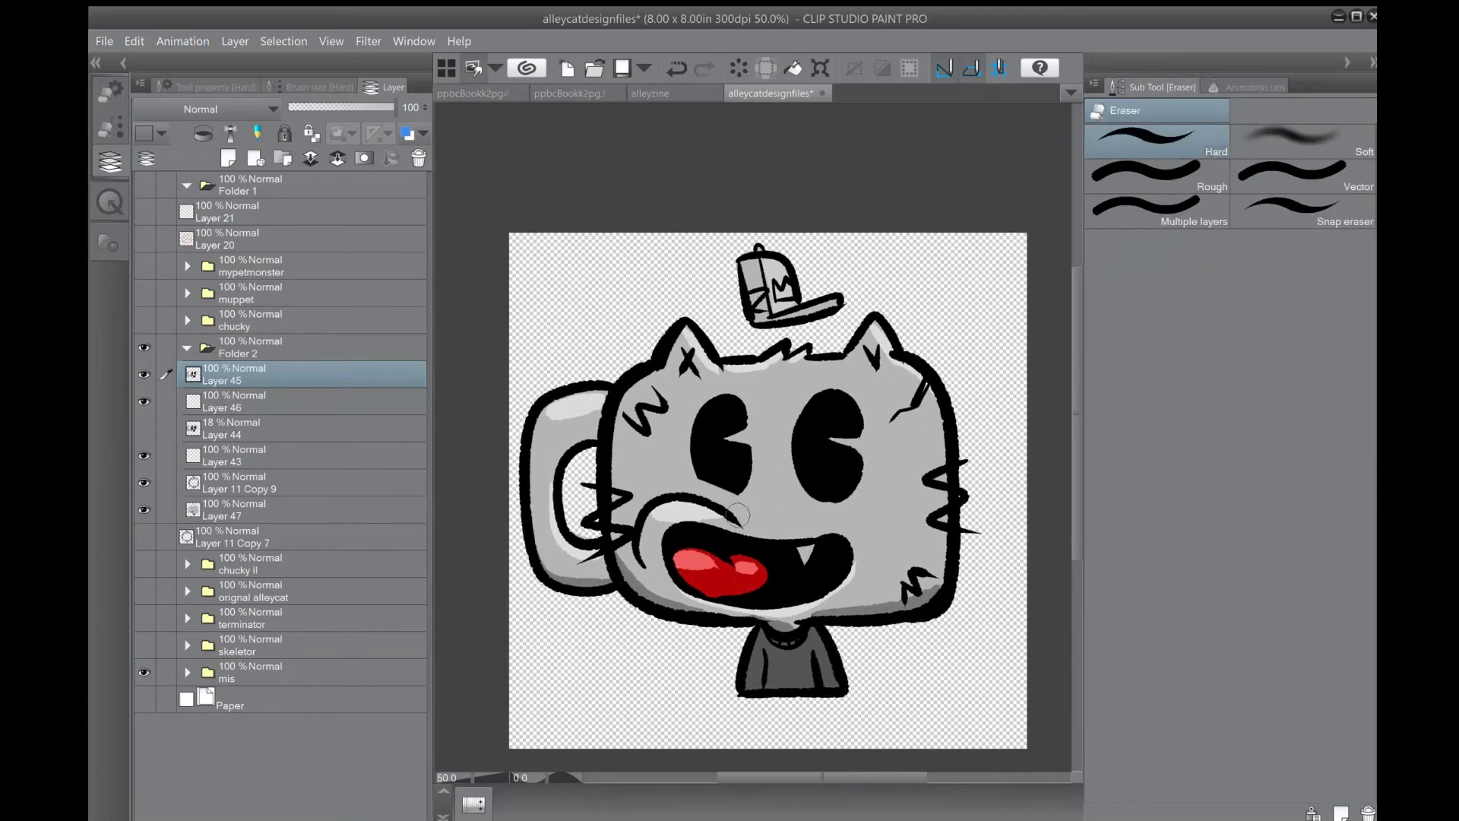
scroll(738, 514, "up", 2)
key("p")
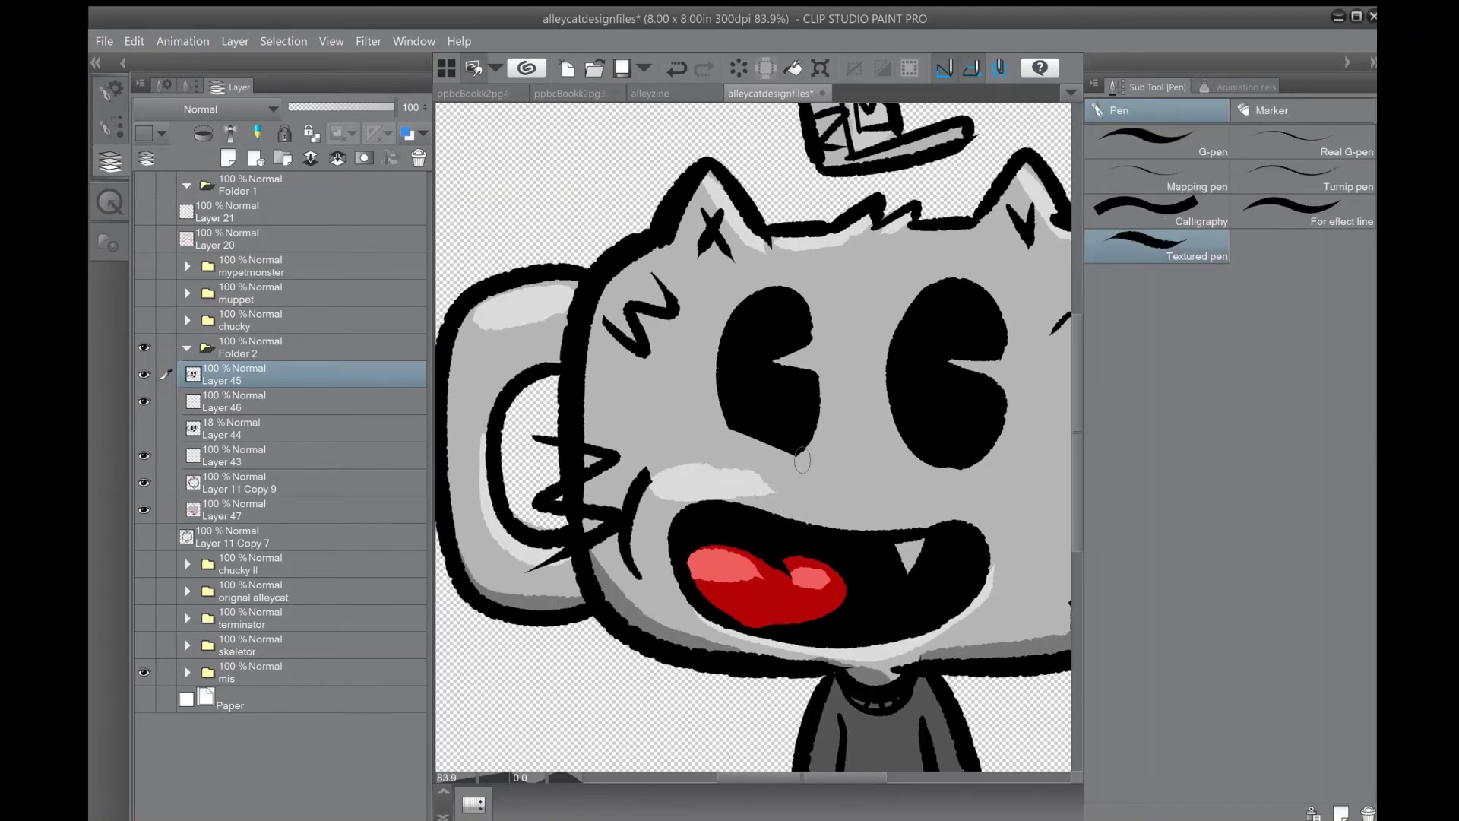
scroll(796, 483, "down", 1)
scroll(795, 483, "down", 1)
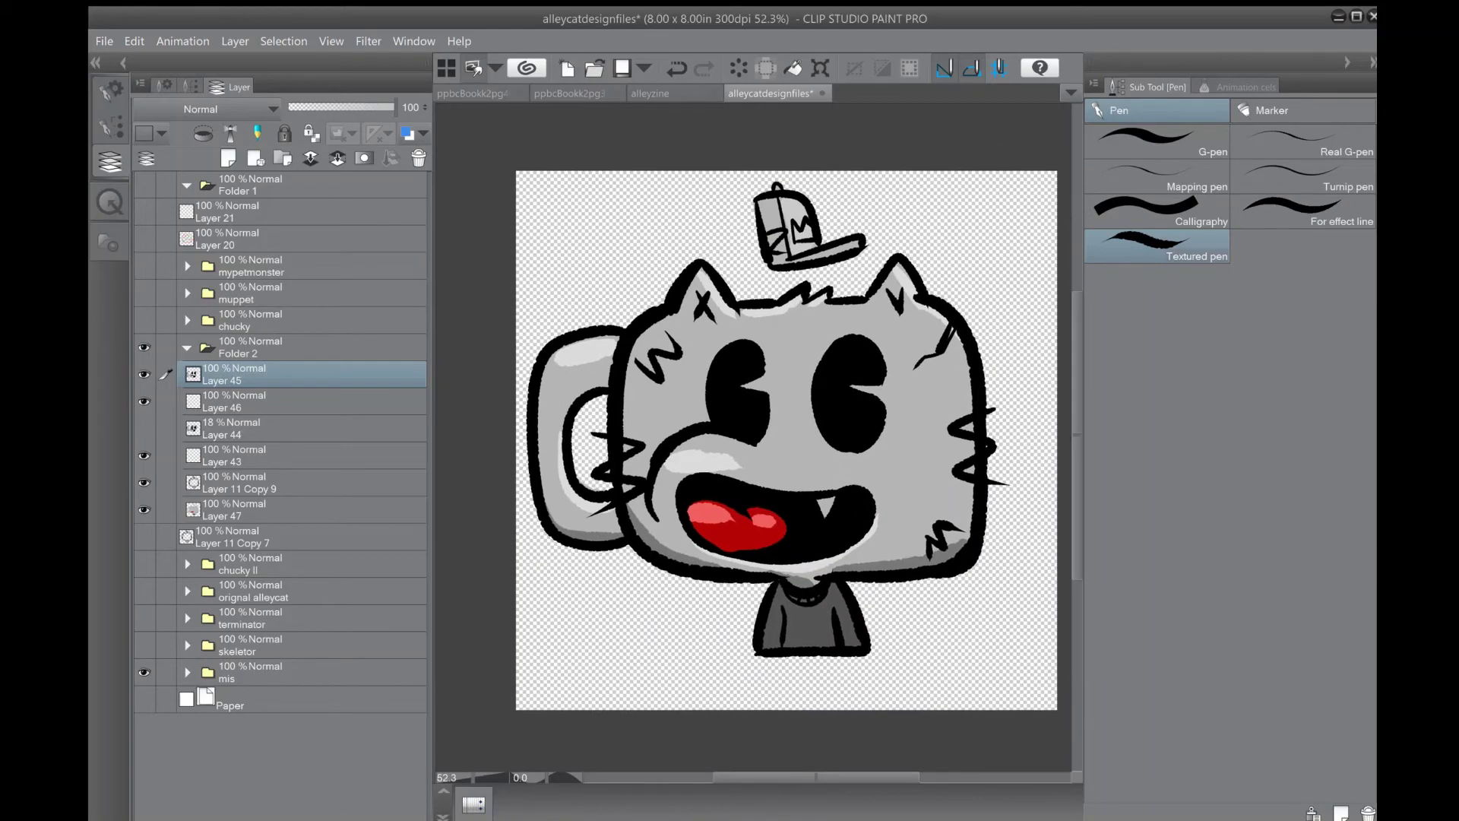
scroll(613, 451, "up", 1)
scroll(613, 451, "up", 1)
key("e")
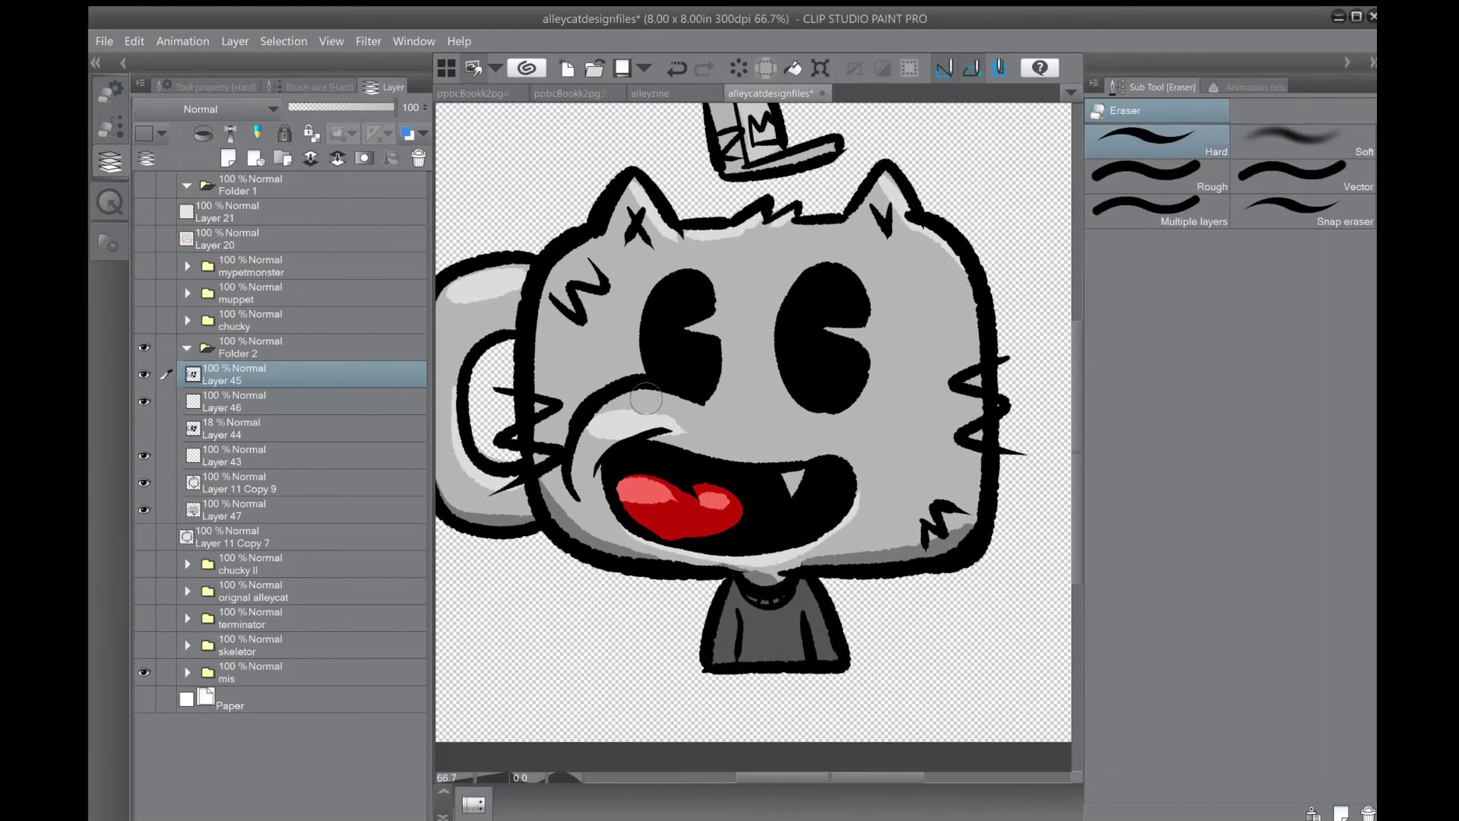
scroll(646, 399, "down", 1)
key("p")
scroll(754, 467, "up", 1)
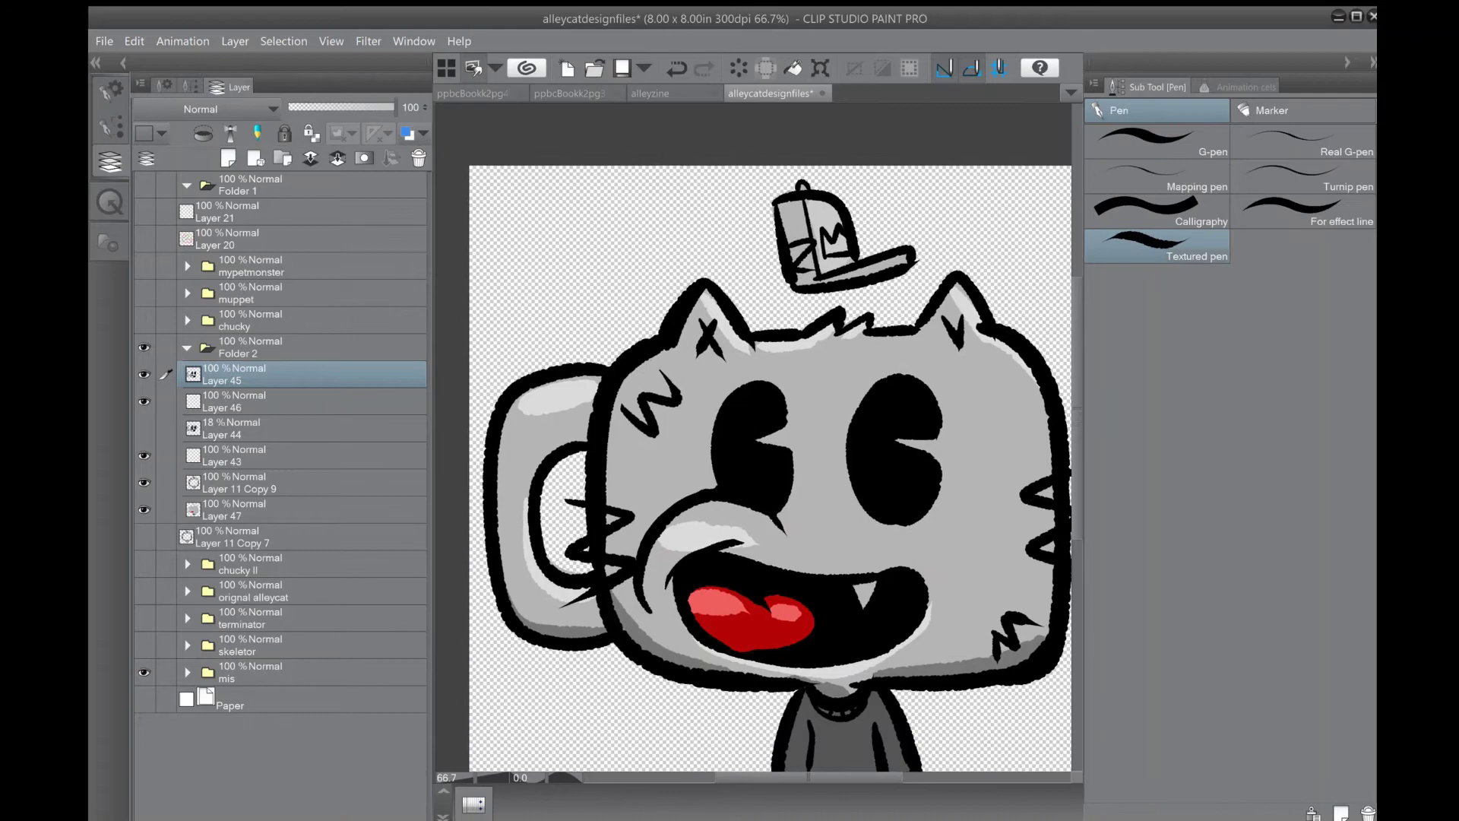
key("e")
scroll(639, 537, "down", 1)
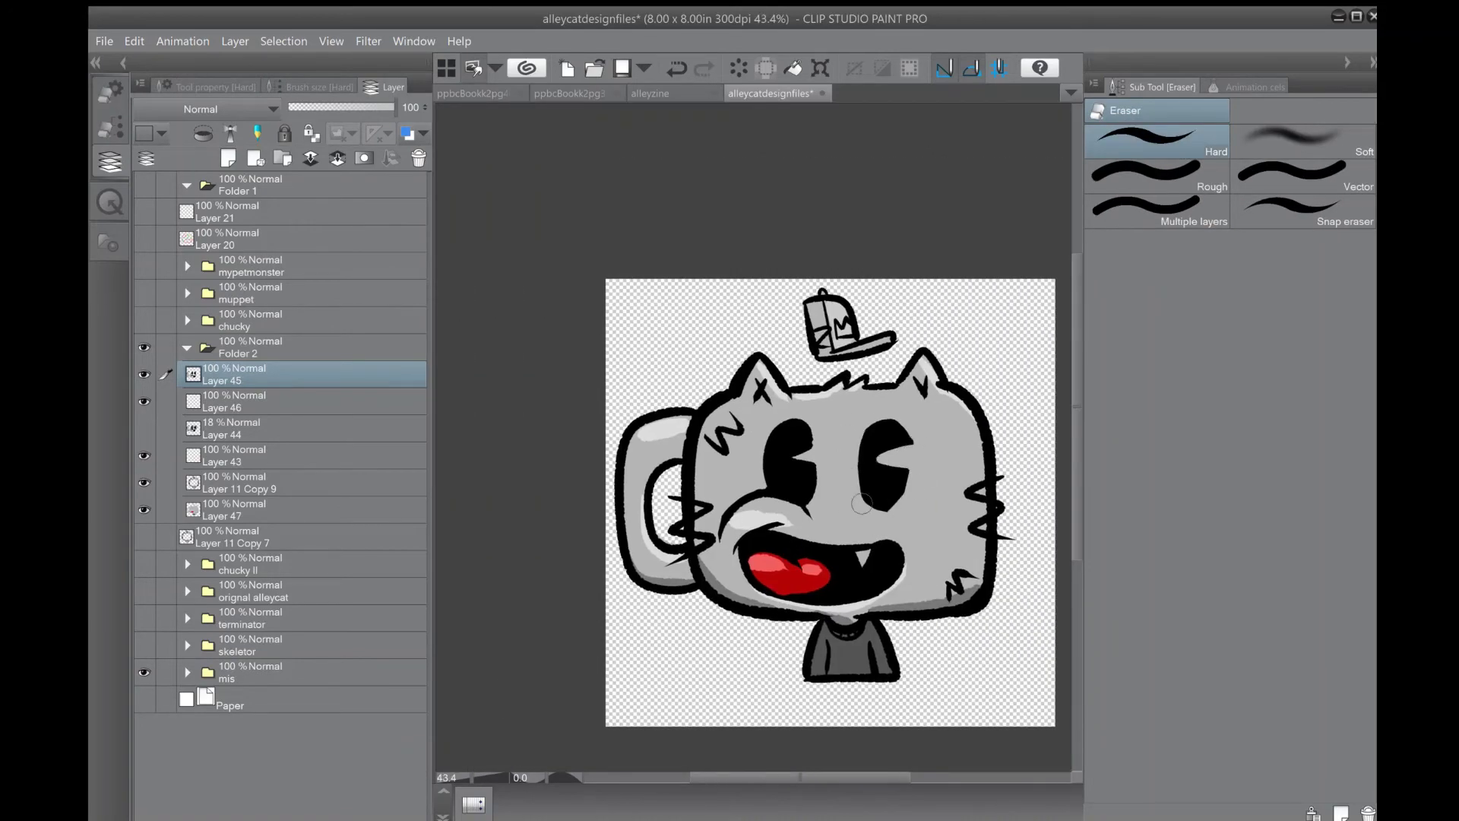
key("p")
- On Layer 47, paint the cat's tooth gold and a yellow crown on the cap
left_click_drag(906, 483, 903, 471)
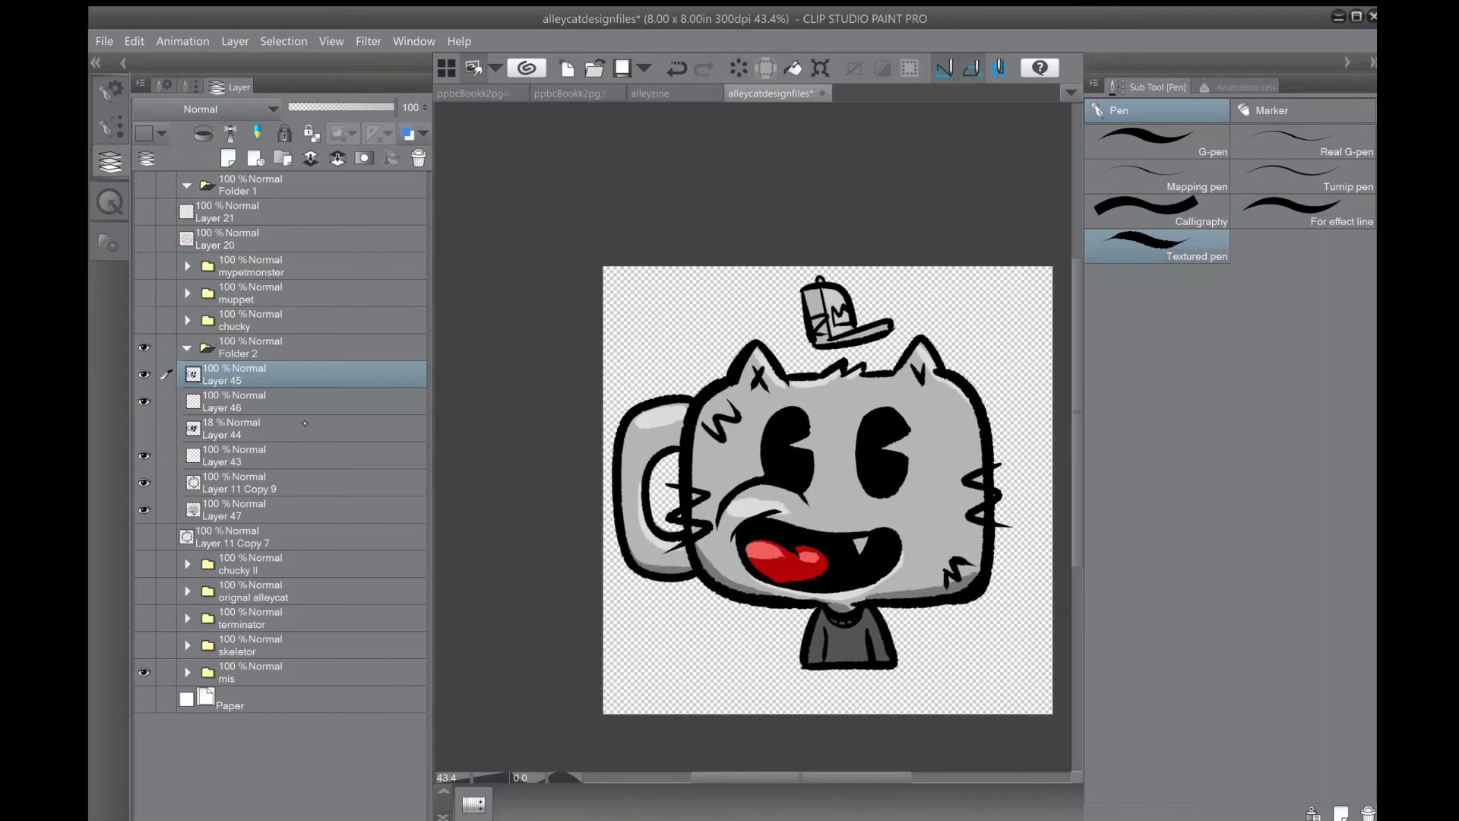
left_click(813, 308, "ctrl+shift")
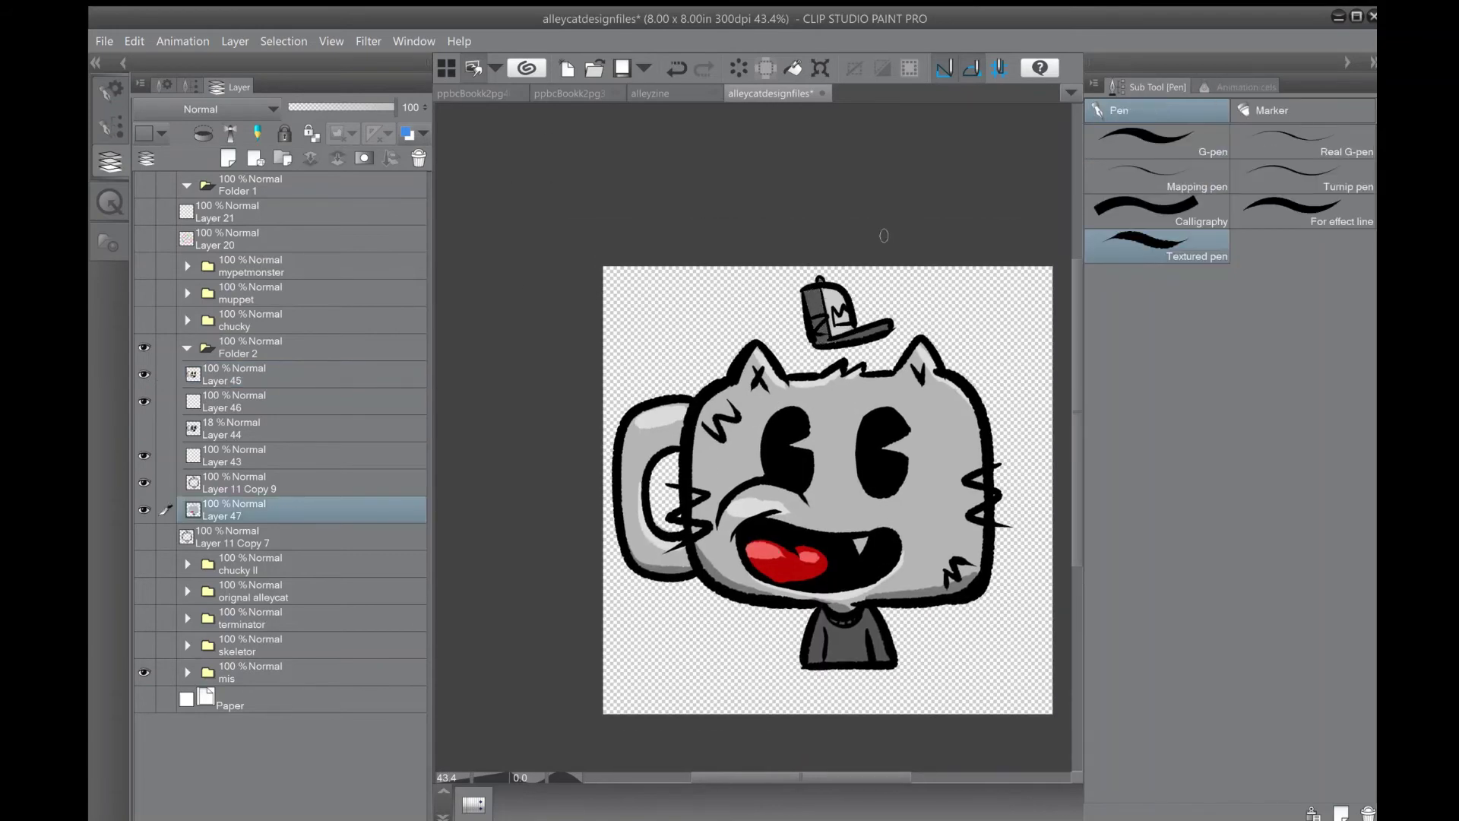
left_click_drag(883, 235, 863, 215)
left_click(853, 494)
left_click_drag(844, 342, 844, 432)
left_click(827, 389)
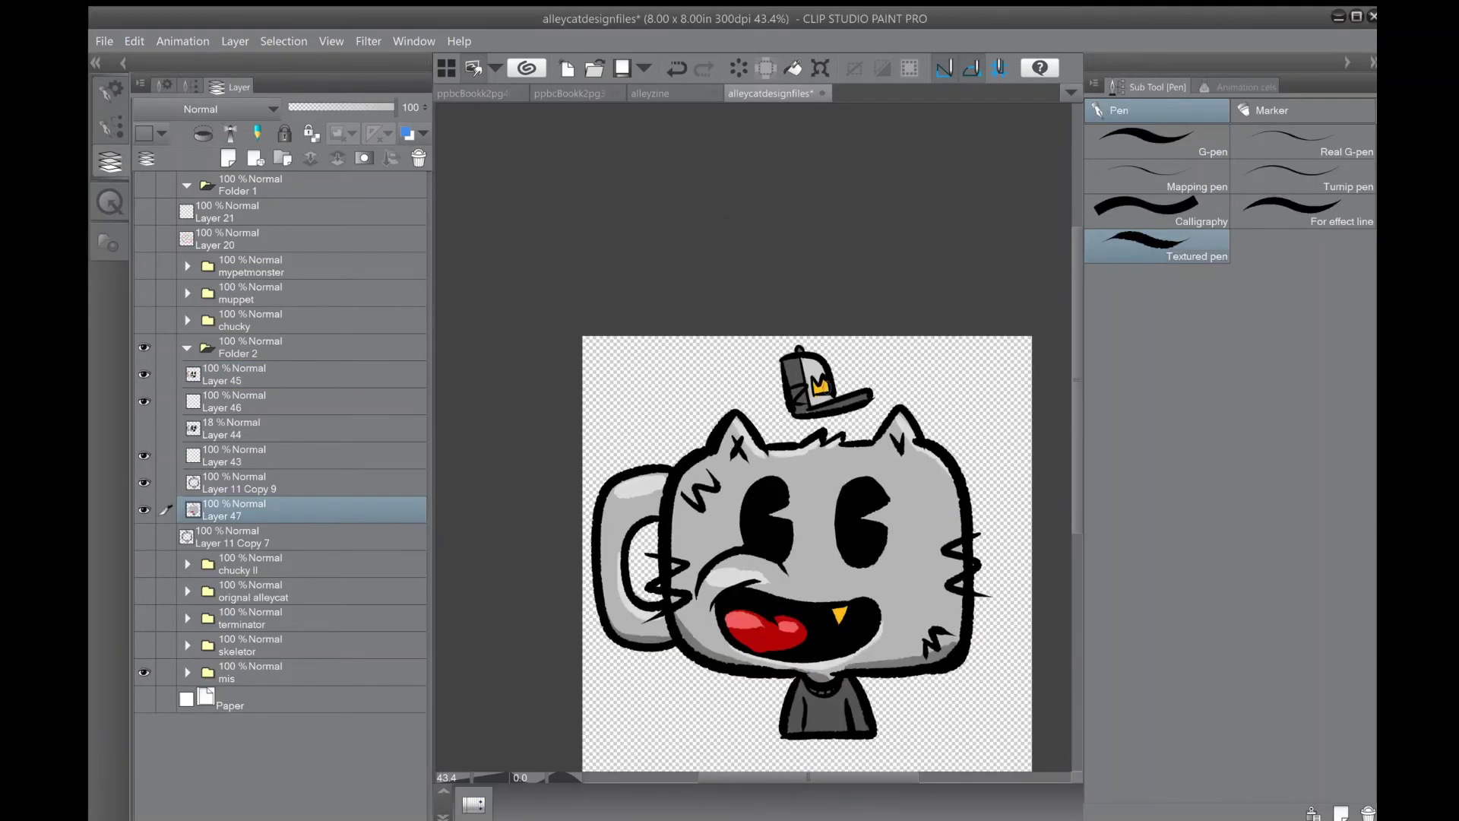
scroll(807, 547, "down", 2)
- Add eye highlights on Layer 45, then fill a new layer solid red for the background
left_click(704, 393, "ctrl+shift")
scroll(703, 393, "up", 4)
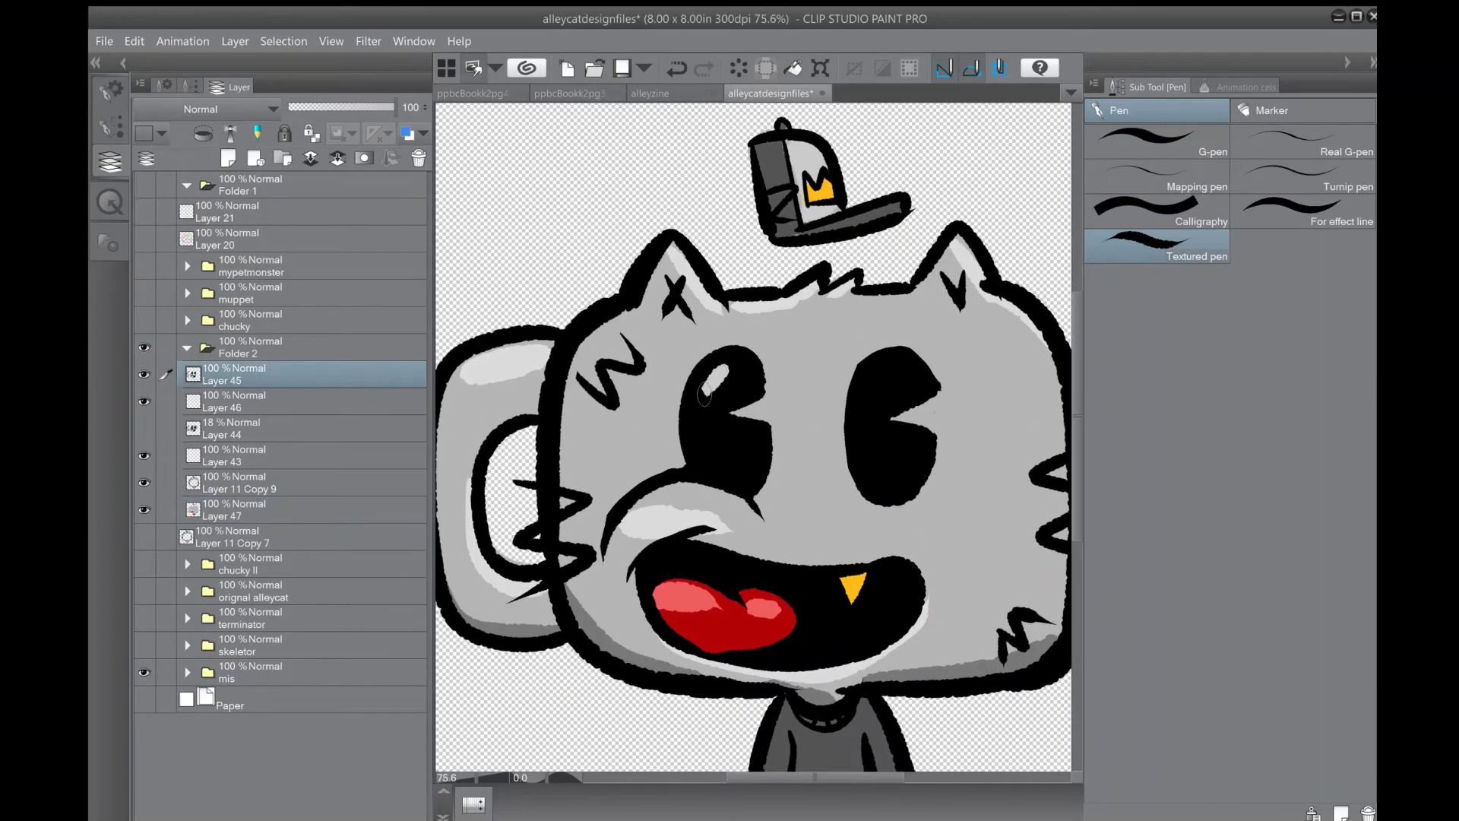
scroll(858, 431, "down", 2)
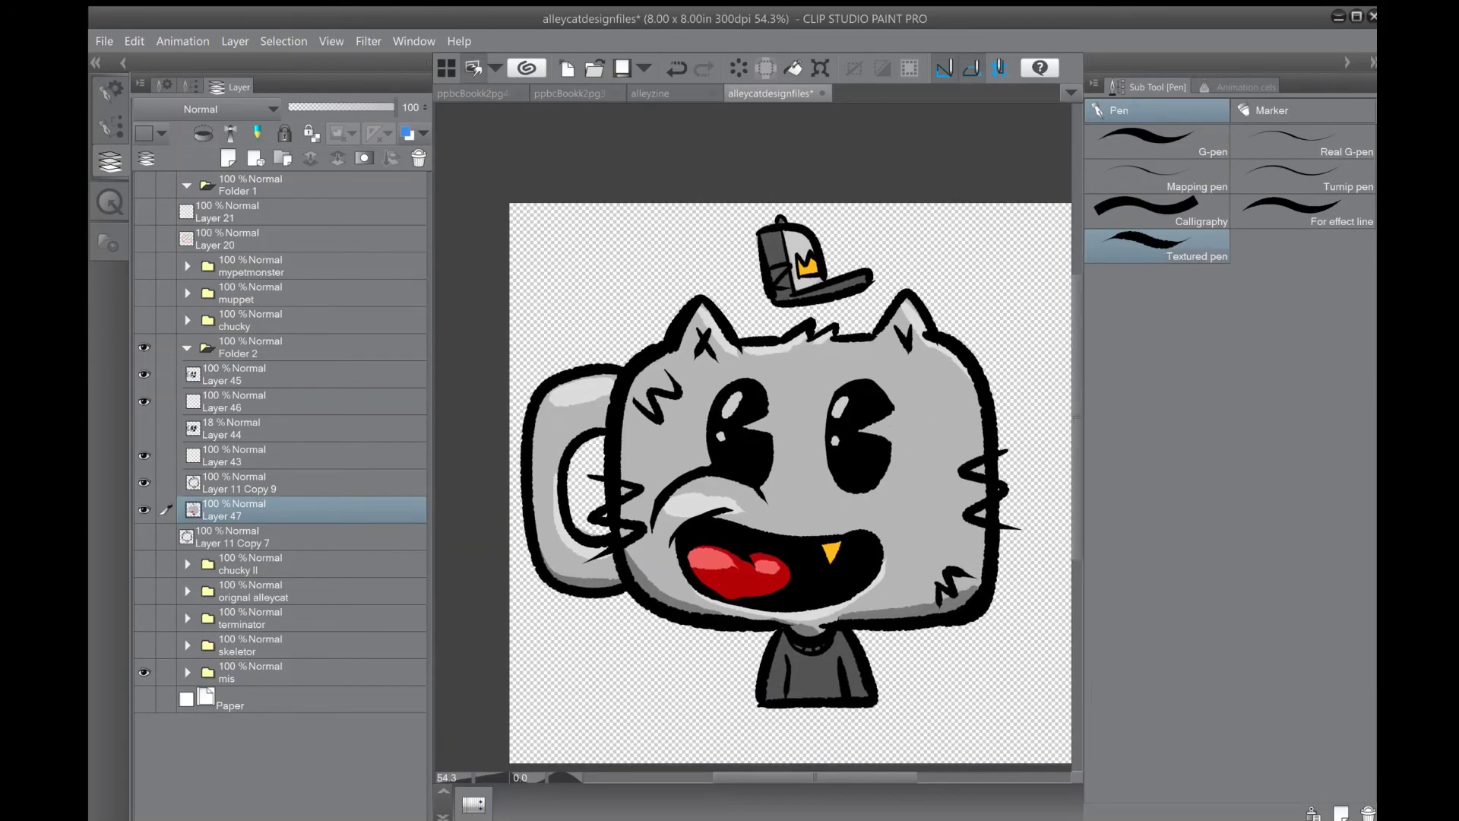
left_click(858, 431, "ctrl+shift")
scroll(858, 432, "down", 1)
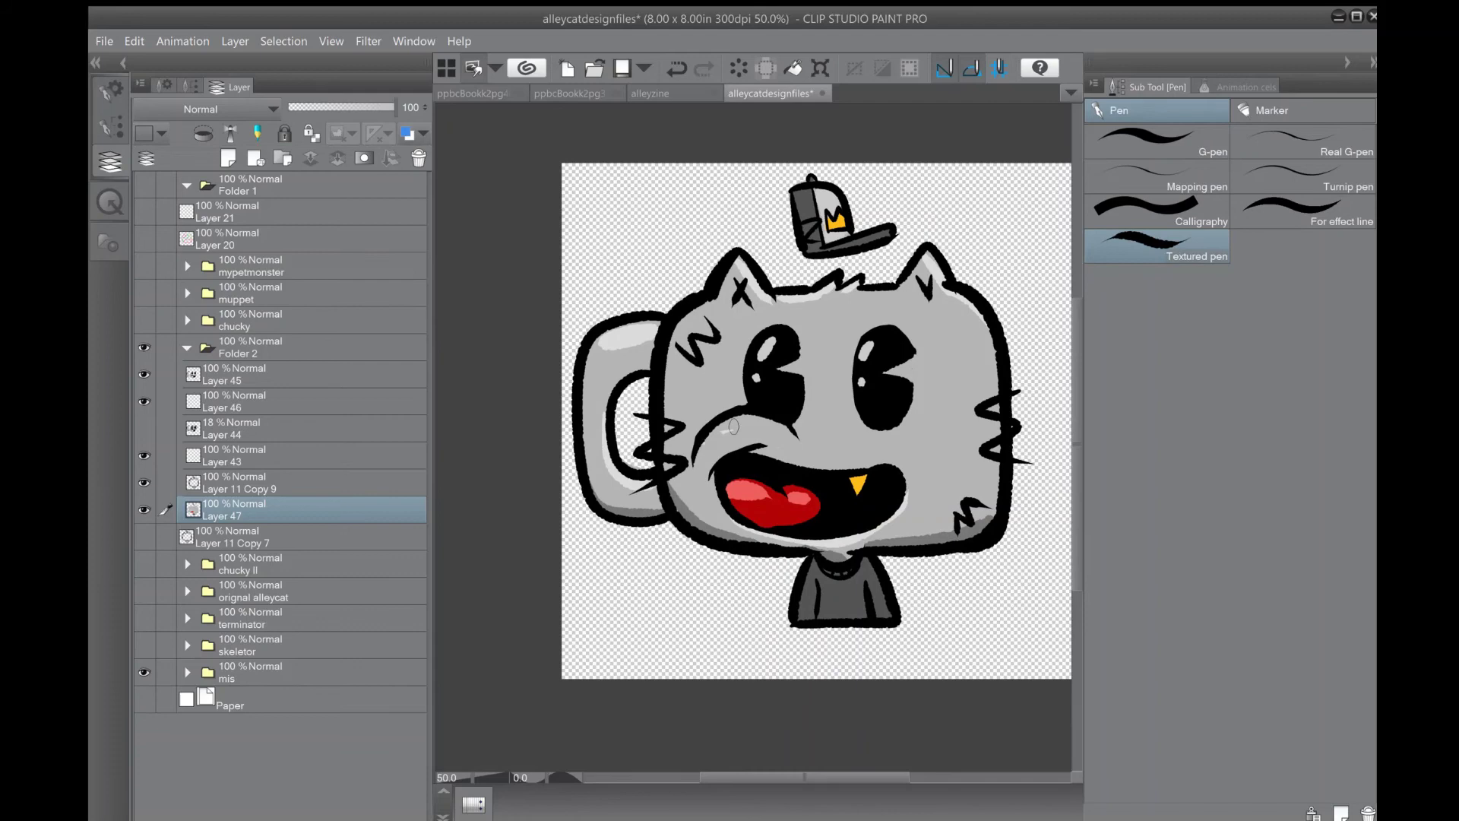
scroll(730, 432, "down", 1)
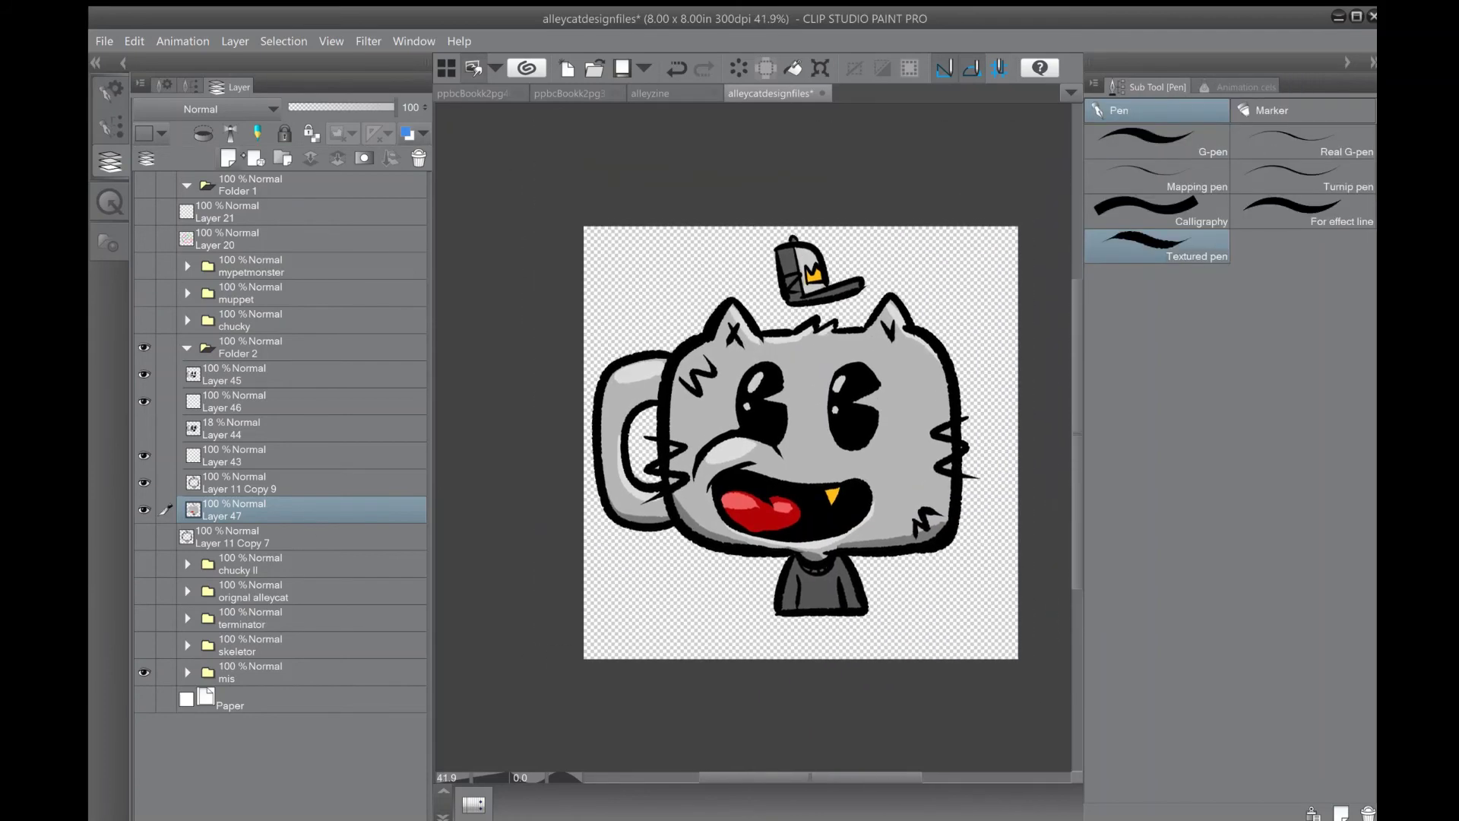
key("ctrl+shift+n")
key("g")
left_click(639, 274)
key("e")
key("alt+bracketleft")
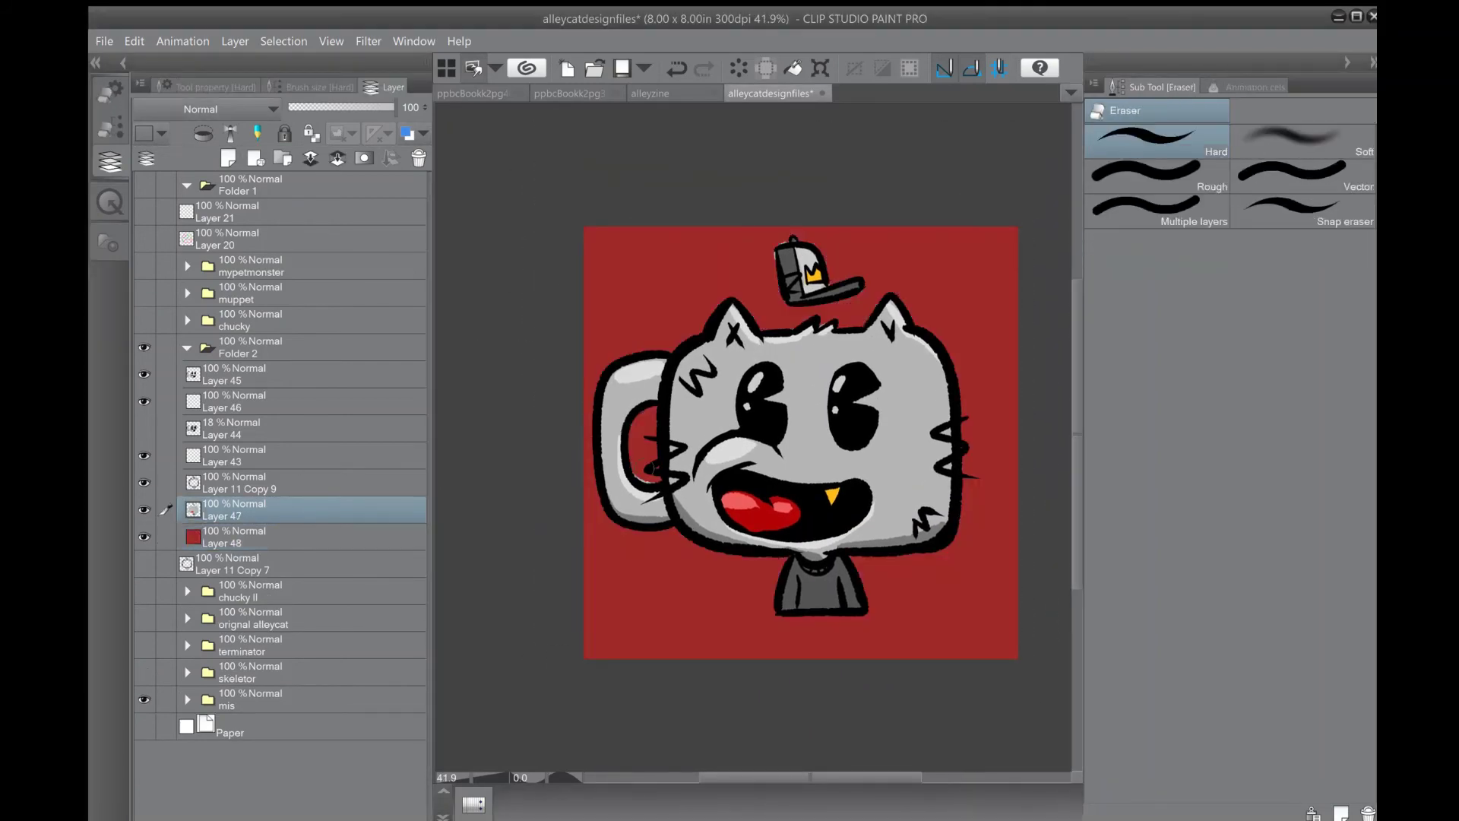